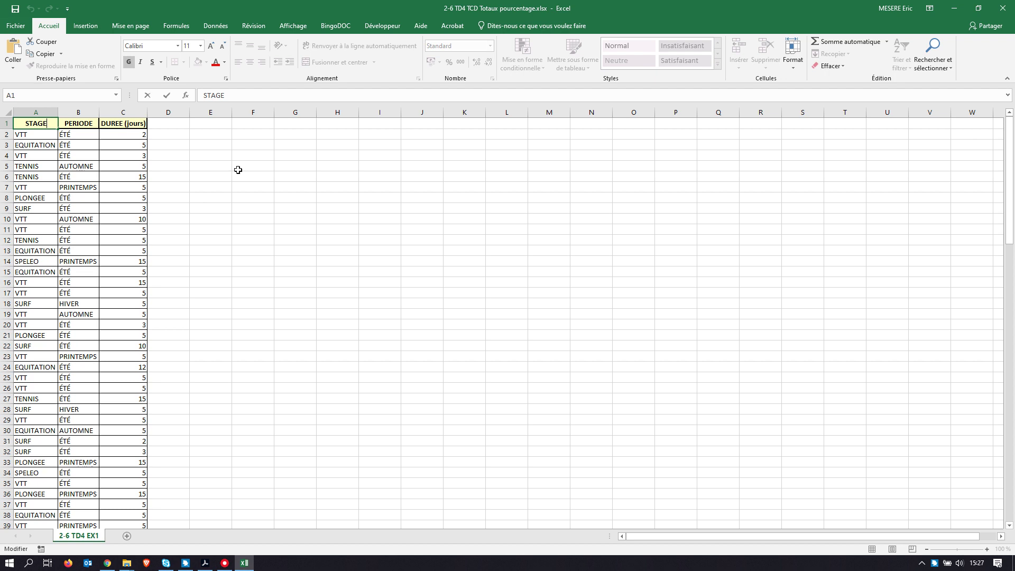
Switch to the PDF course in Acrobat and compare the exercise text and example pivot table with the workbook's source data.
{"action": "key", "text": "alt+Tab"}
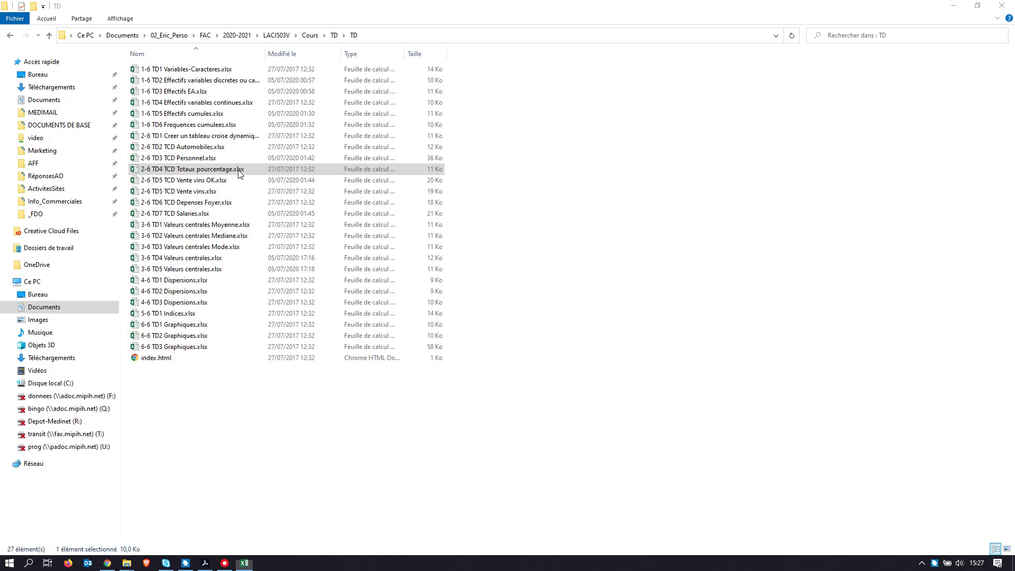
{"action": "key", "text": "alt+Tab"}
{"action": "key", "text": "Tab"}
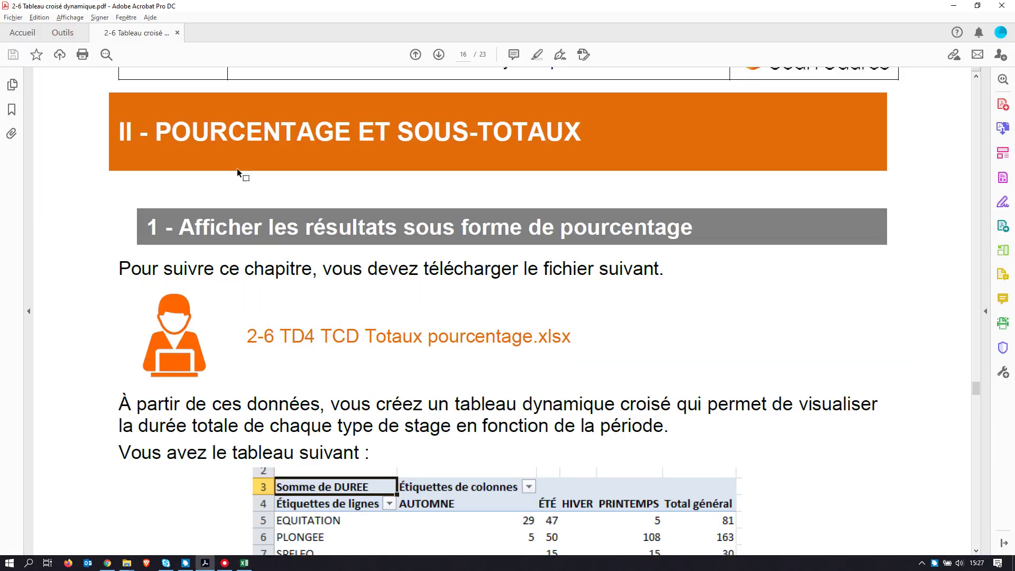
{"action": "scroll", "coordinate": [257, 148], "scroll_direction": "down", "scroll_amount": 3}
{"action": "scroll", "coordinate": [257, 148], "scroll_direction": "down", "scroll_amount": 2}
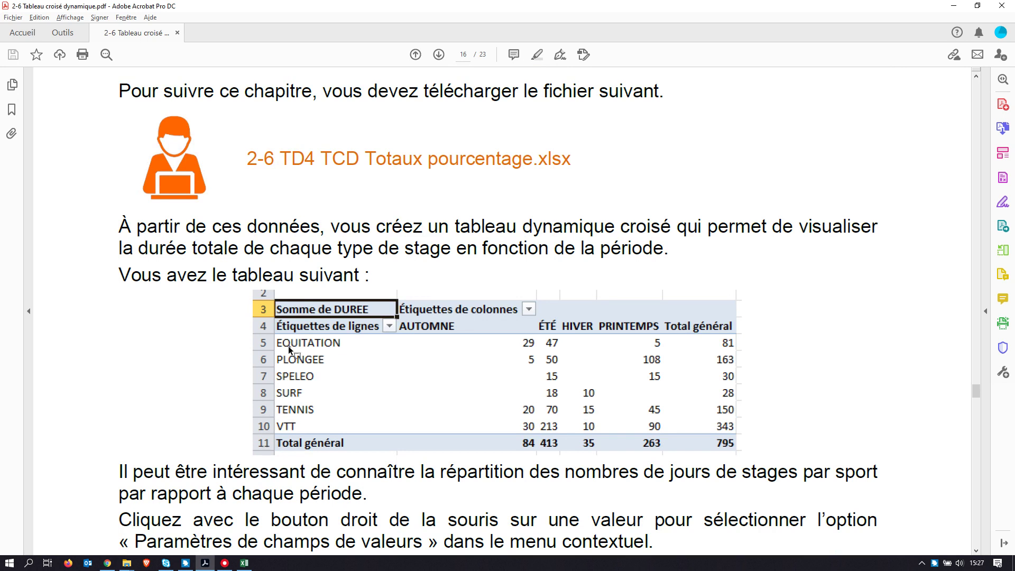
{"action": "key", "text": "alt+Tab"}
{"action": "key", "text": "alt+Tab"}
{"action": "key", "text": "Tab"}
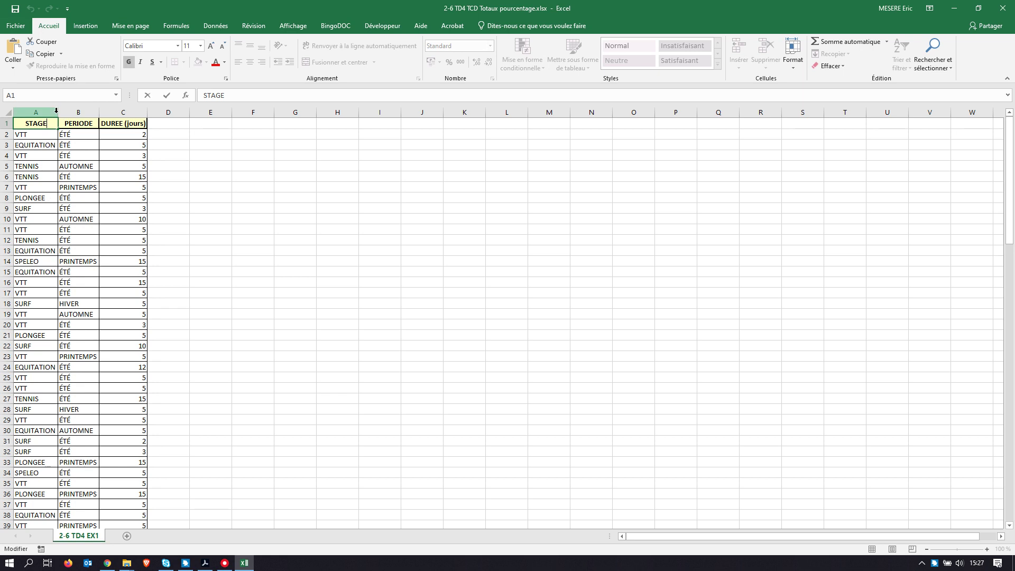
{"action": "left_click", "coordinate": [258, 271]}
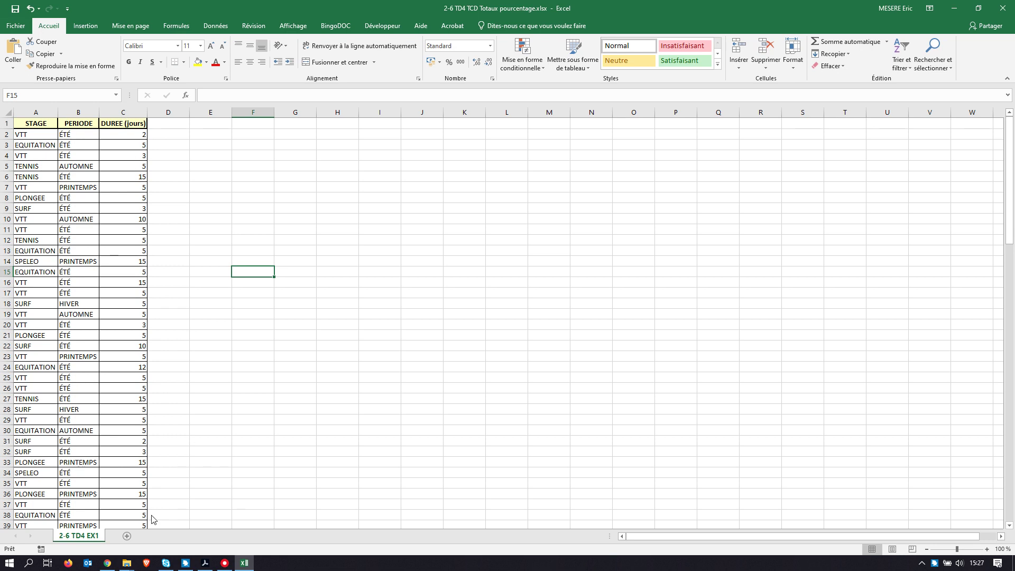
{"action": "key", "text": "alt+Tab"}
{"action": "key", "text": "alt+Tab"}
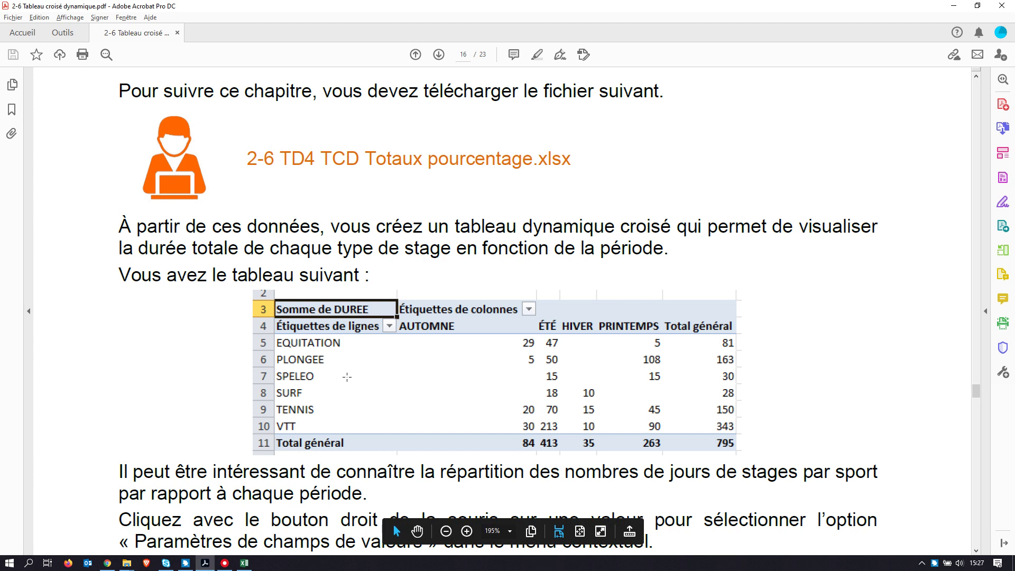
{"action": "scroll", "coordinate": [348, 374], "scroll_direction": "down", "scroll_amount": 2}
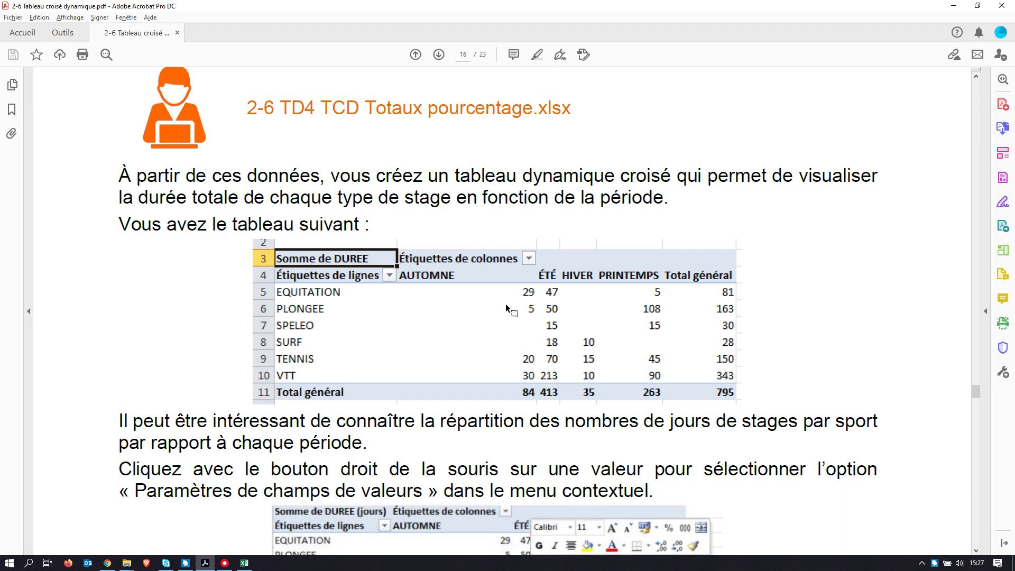
Back in Excel, create a pivot table from the whole data range A1:C120 on a new worksheet.
{"action": "key", "text": "alt+Tab"}
{"action": "left_click", "coordinate": [121, 270]}
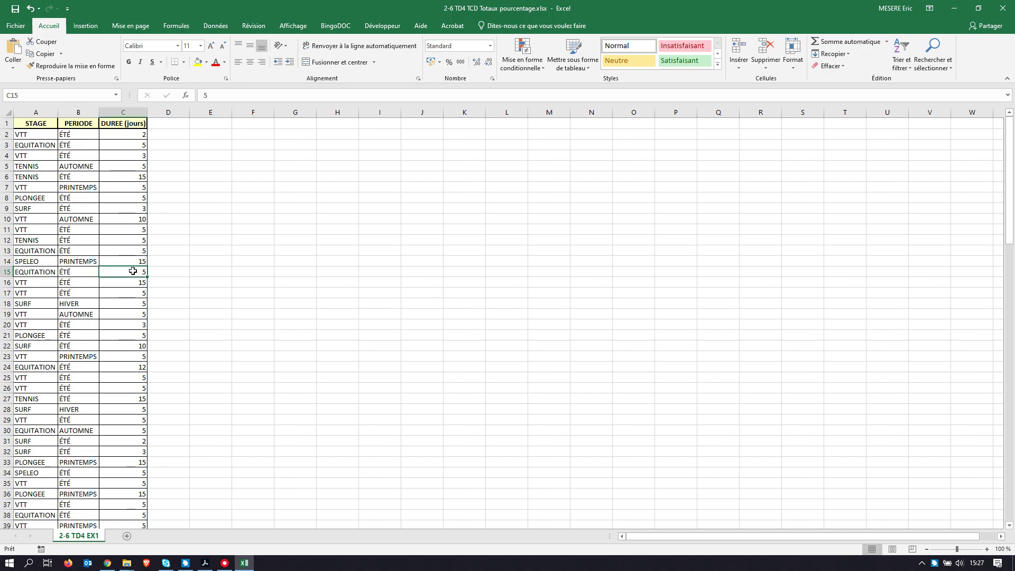
{"action": "key", "text": "ctrl+Home"}
{"action": "key", "text": "ctrl+a"}
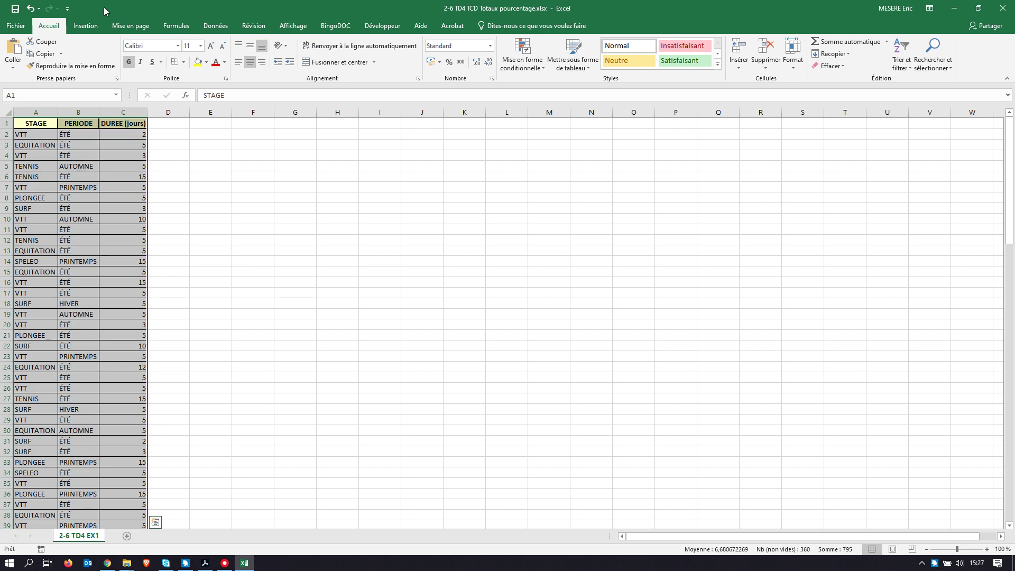
{"action": "left_click", "coordinate": [86, 26]}
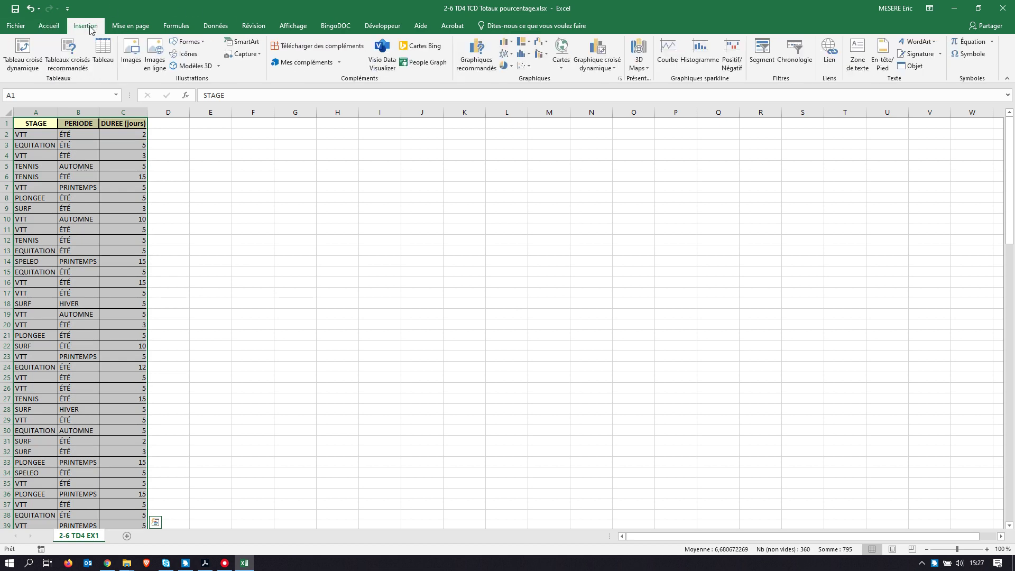
{"action": "left_click", "coordinate": [18, 51]}
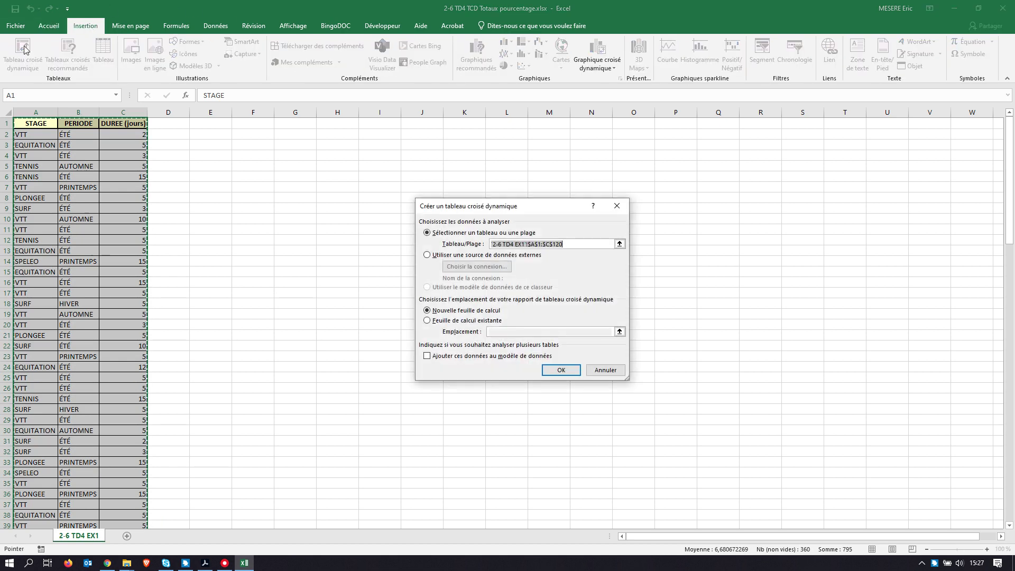
{"action": "left_click", "coordinate": [557, 371]}
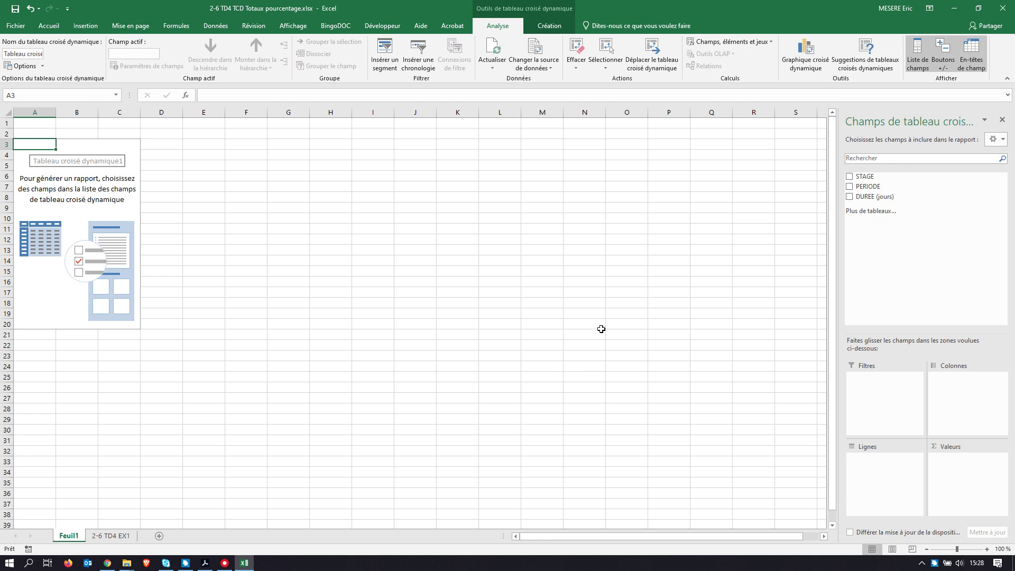
Build the pivot table with STAGE as rows, the sum of DUREE (jours) as values and PERIODE as columns.
{"action": "left_click_drag", "start_coordinate": [860, 177], "coordinate": [867, 465]}
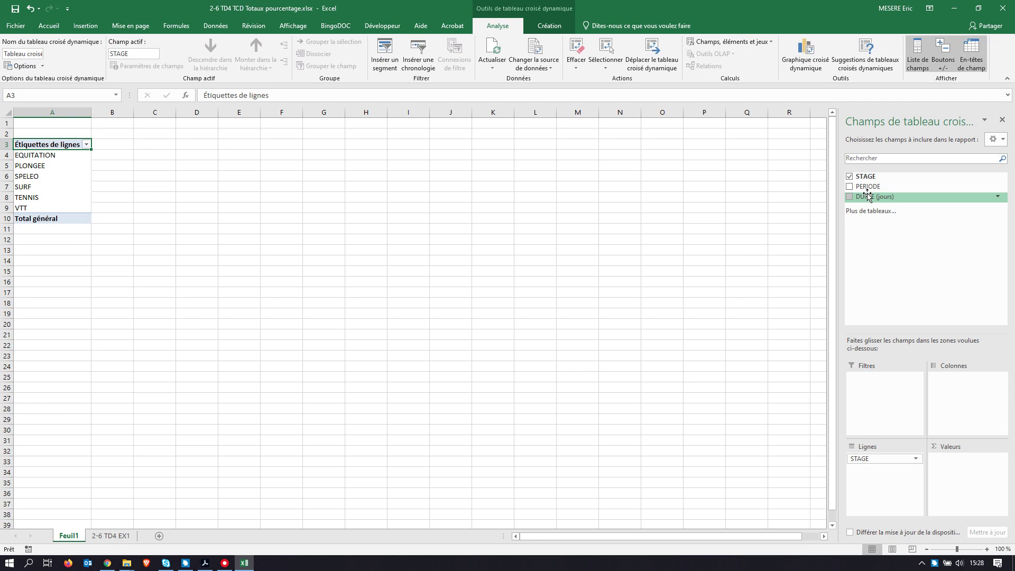
{"action": "left_click_drag", "start_coordinate": [867, 196], "coordinate": [946, 479]}
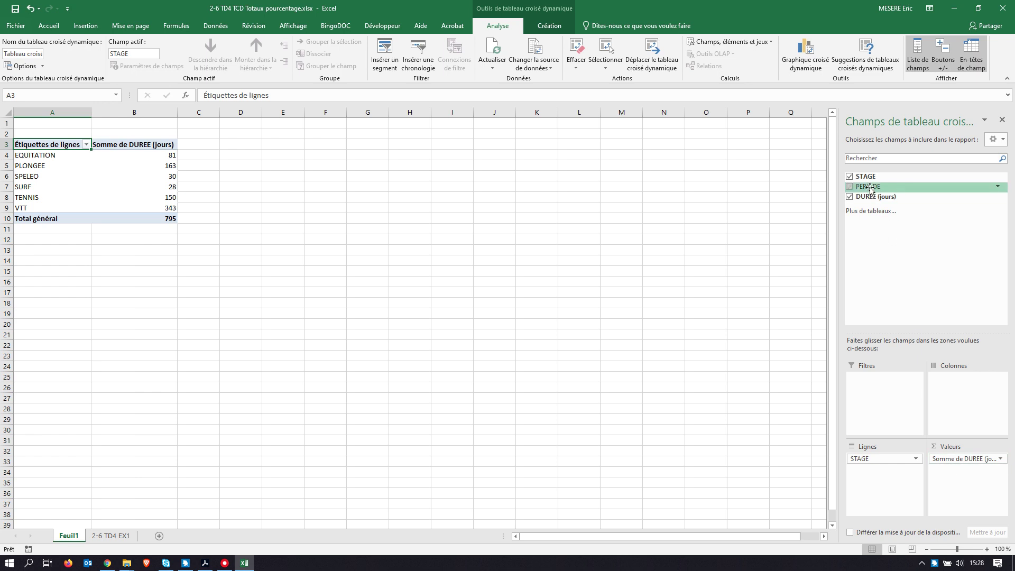
{"action": "left_click_drag", "start_coordinate": [870, 188], "coordinate": [950, 401]}
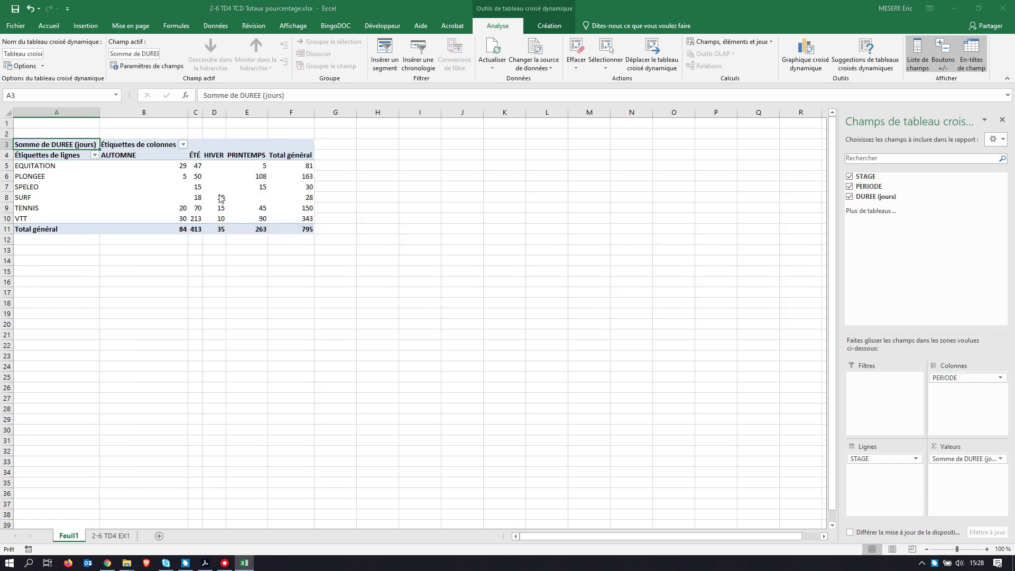
Compare the pivot table with the example in the PDF and read the instructions on value field settings and percentage display.
{"action": "key", "text": "alt+Tab"}
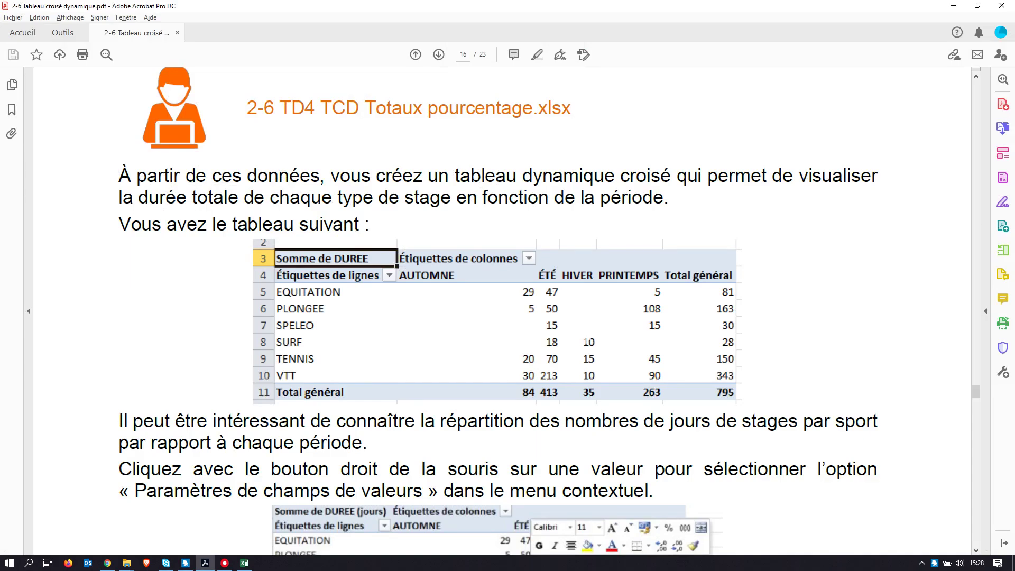
{"action": "key", "text": "alt+Tab"}
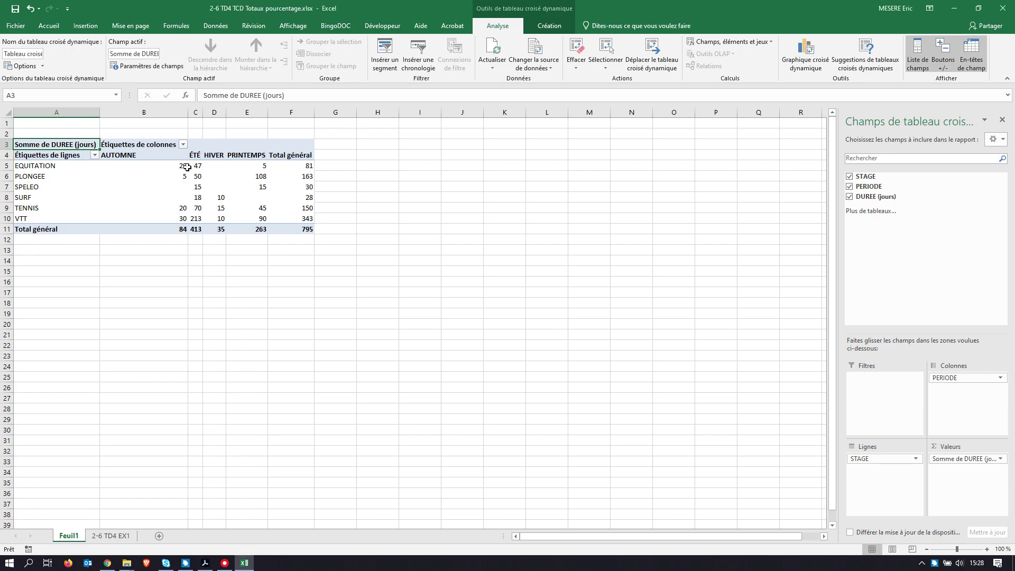
{"action": "mouse_move", "coordinate": [181, 164]}
{"action": "key", "text": "alt+Tab"}
{"action": "scroll", "coordinate": [334, 266], "scroll_direction": "down", "scroll_amount": 1}
{"action": "scroll", "coordinate": [334, 266], "scroll_direction": "down", "scroll_amount": 5}
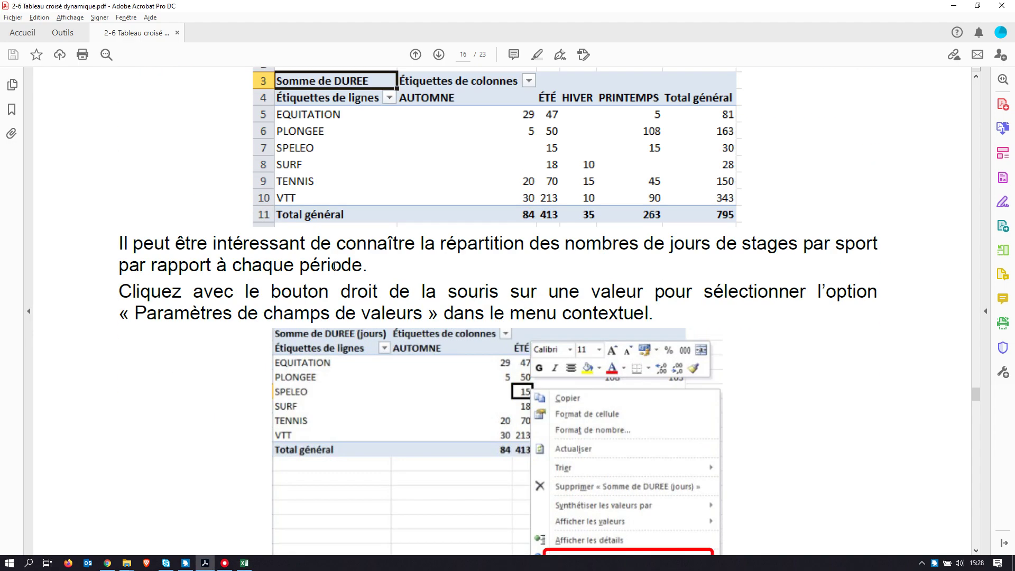
{"action": "scroll", "coordinate": [333, 264], "scroll_direction": "down", "scroll_amount": 1}
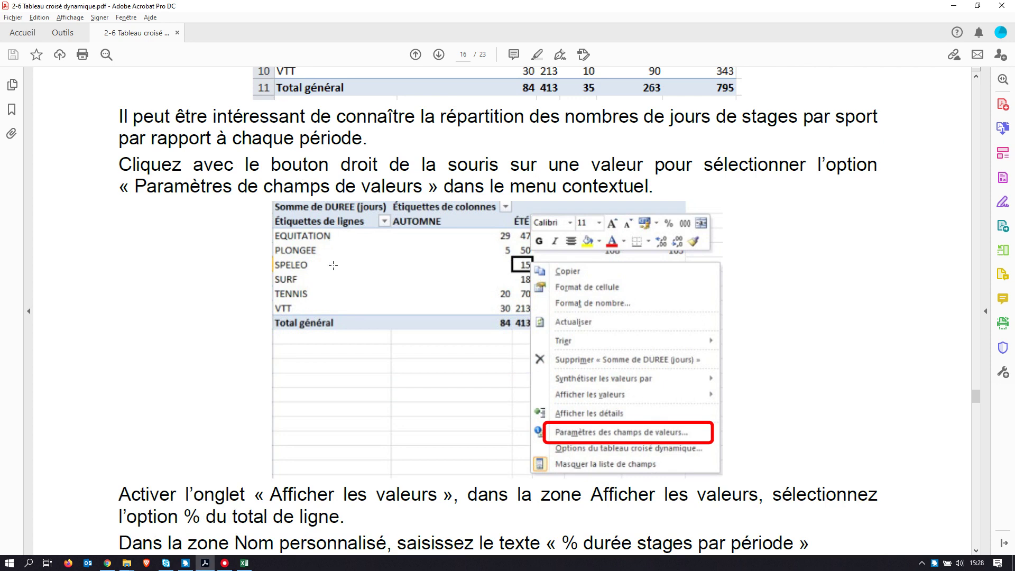
{"action": "scroll", "coordinate": [333, 266], "scroll_direction": "down", "scroll_amount": 1}
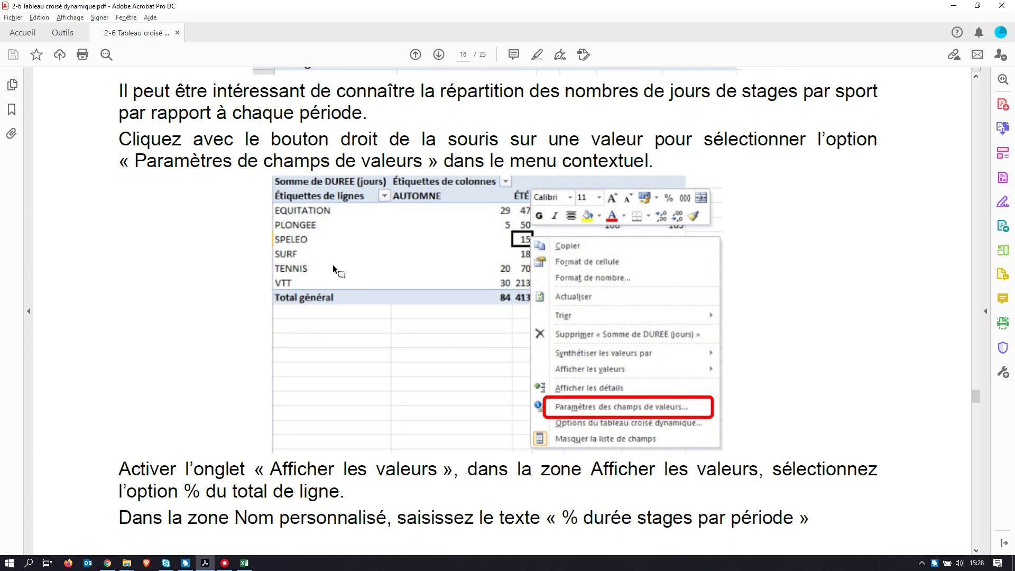
{"action": "key", "text": "alt+Tab"}
{"action": "mouse_move", "coordinate": [196, 208]}
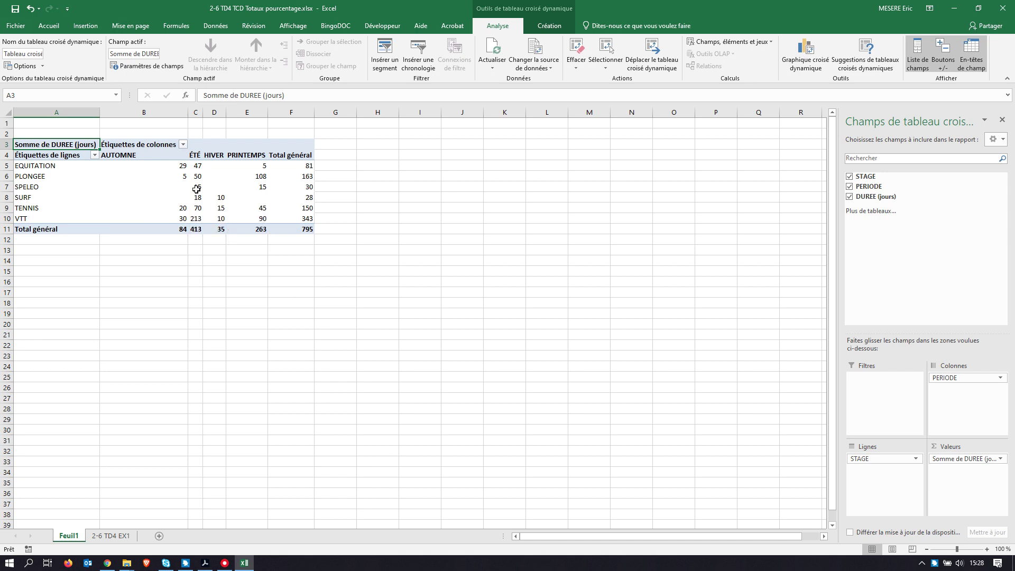
{"action": "mouse_move", "coordinate": [196, 189]}
{"action": "key", "text": "alt+Tab"}
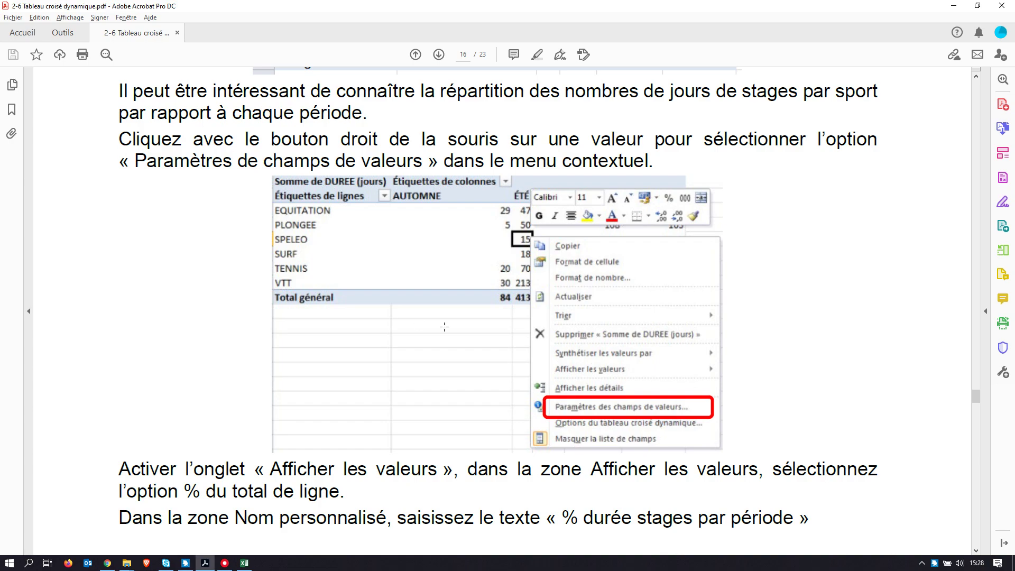
{"action": "scroll", "coordinate": [656, 416], "scroll_direction": "down", "scroll_amount": 3}
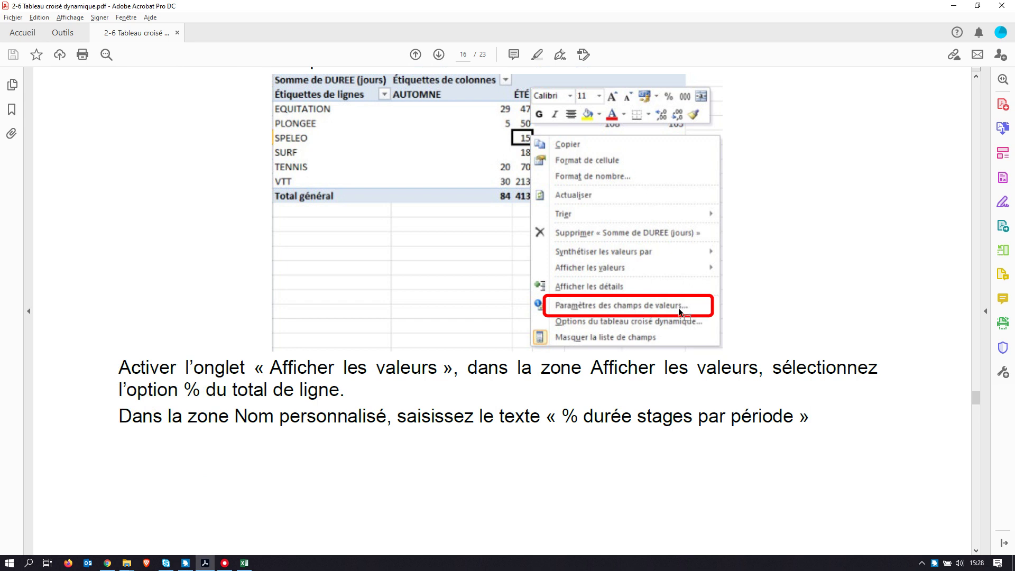
Back in Excel, change the value field settings so the DUREE (jours) sums are shown as % du total de la colonne.
{"action": "key", "text": "alt+Tab"}
{"action": "left_click", "coordinate": [198, 189]}
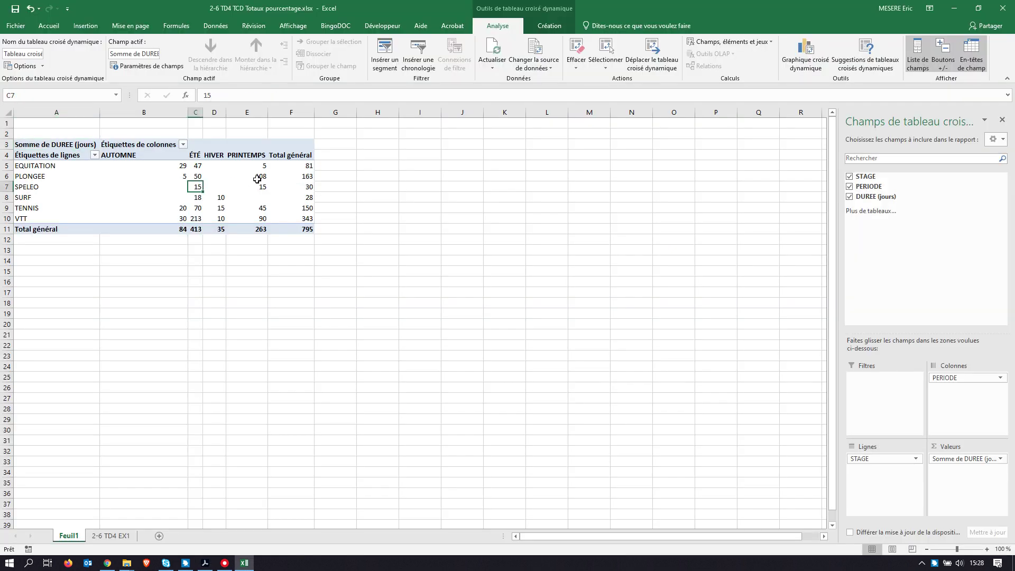
{"action": "left_click", "coordinate": [260, 176]}
{"action": "left_click", "coordinate": [263, 188]}
{"action": "left_click", "coordinate": [221, 198]}
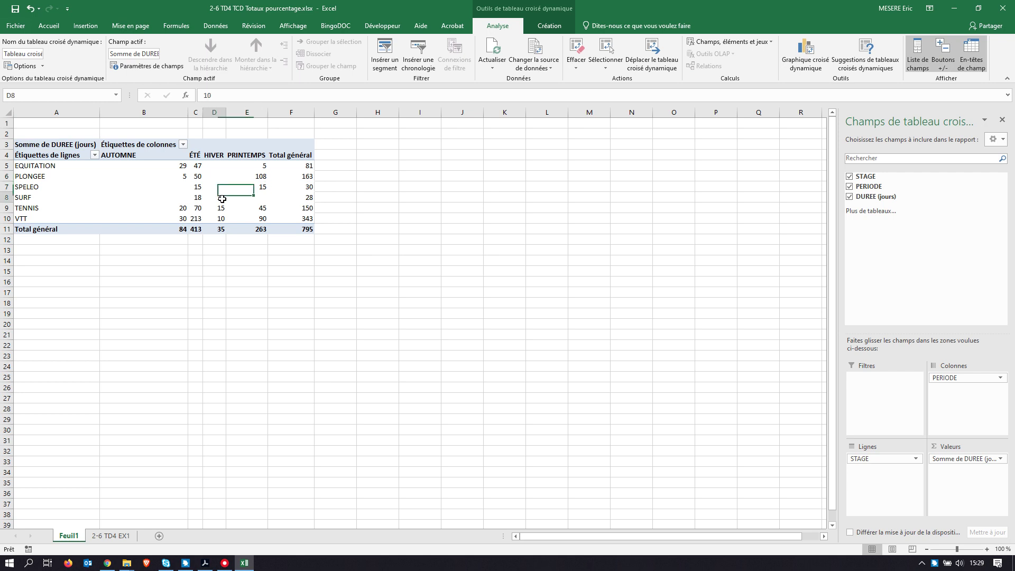
{"action": "right_click", "coordinate": [222, 198]}
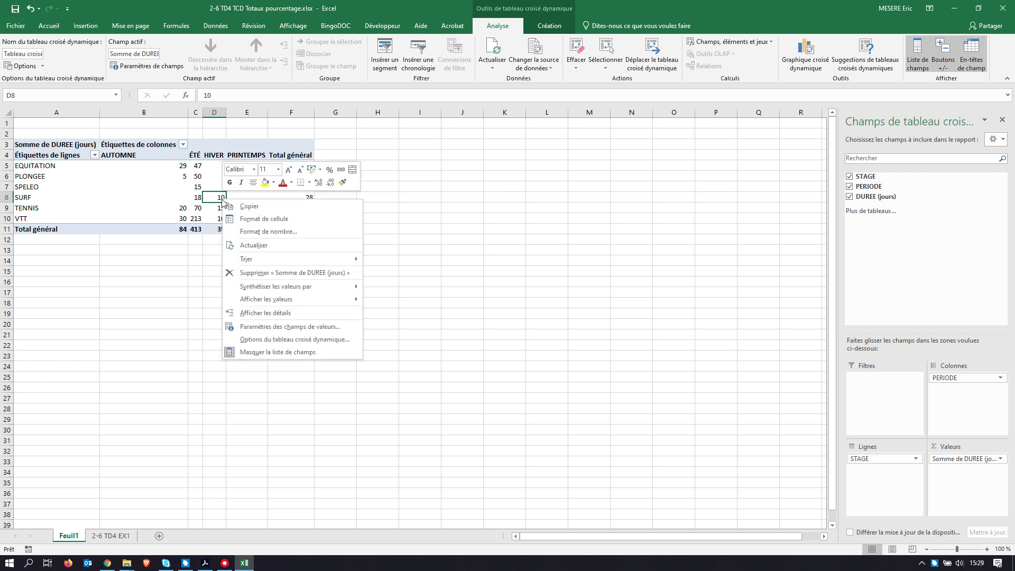
{"action": "left_click", "coordinate": [305, 328]}
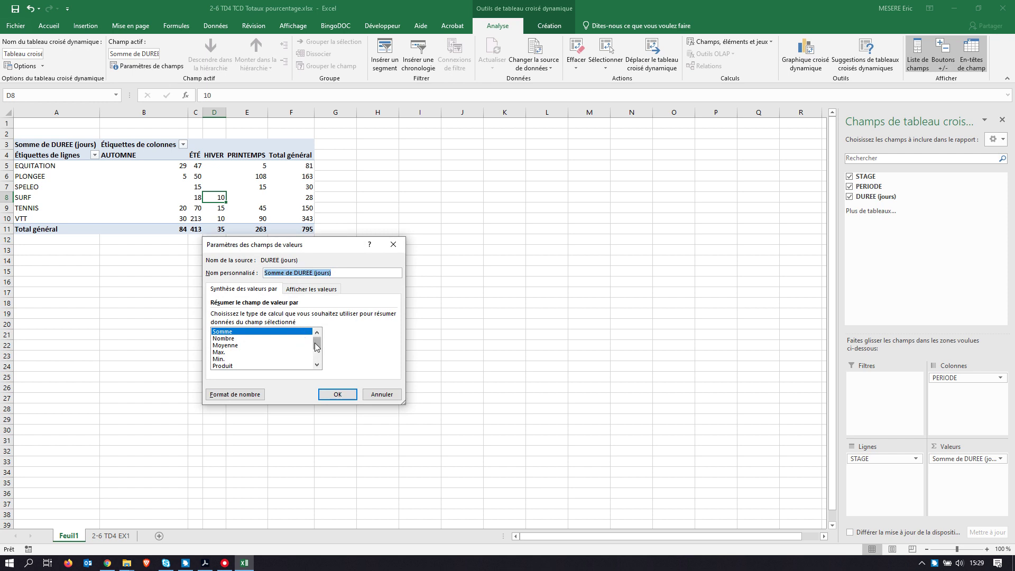
{"action": "left_click", "coordinate": [303, 294]}
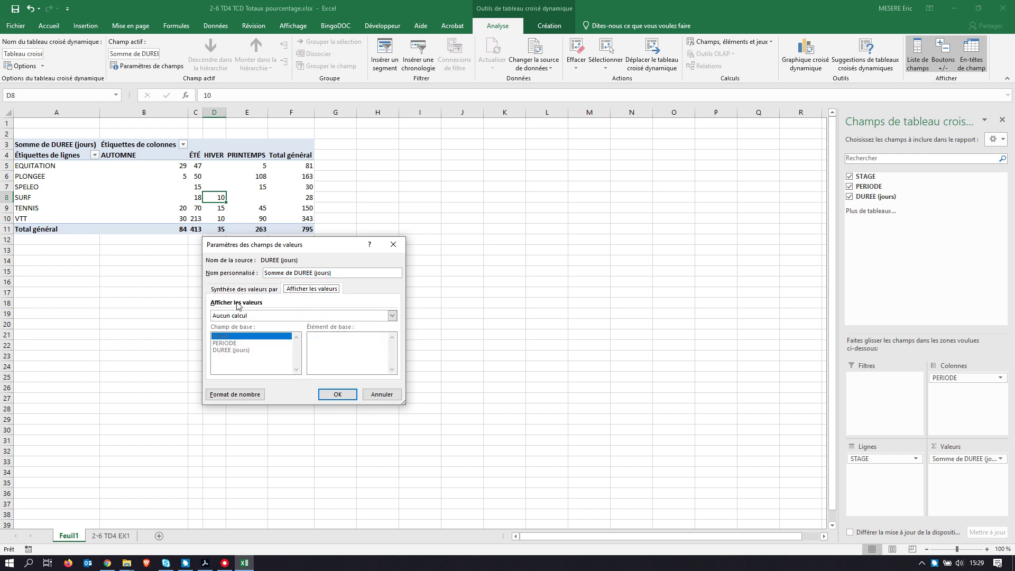
{"action": "left_click", "coordinate": [391, 317]}
{"action": "mouse_move", "coordinate": [392, 332]}
{"action": "left_mouse_down"}
{"action": "mouse_move", "coordinate": [397, 355]}
{"action": "mouse_move", "coordinate": [396, 329]}
{"action": "left_mouse_up"}
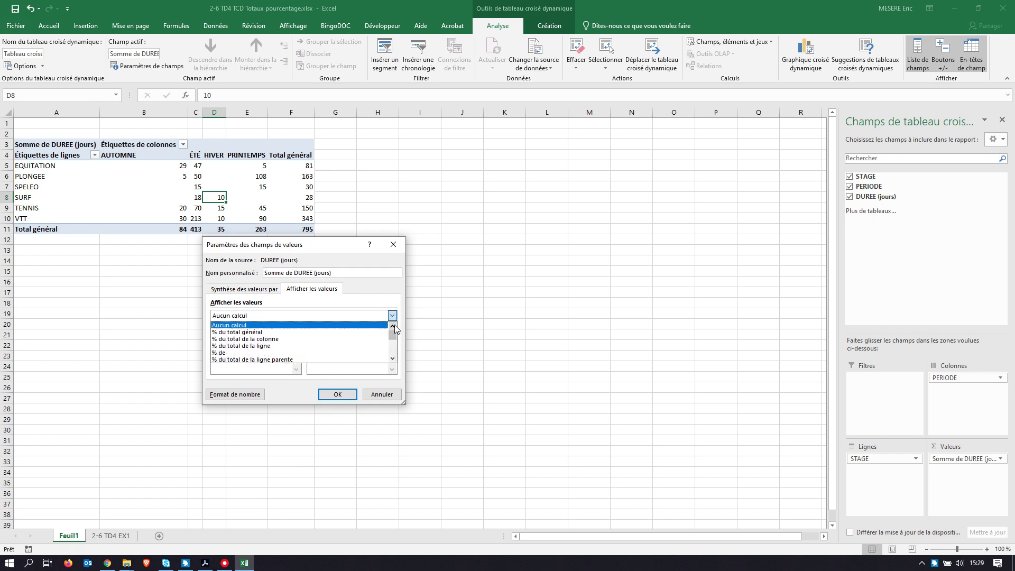
{"action": "left_click", "coordinate": [286, 341]}
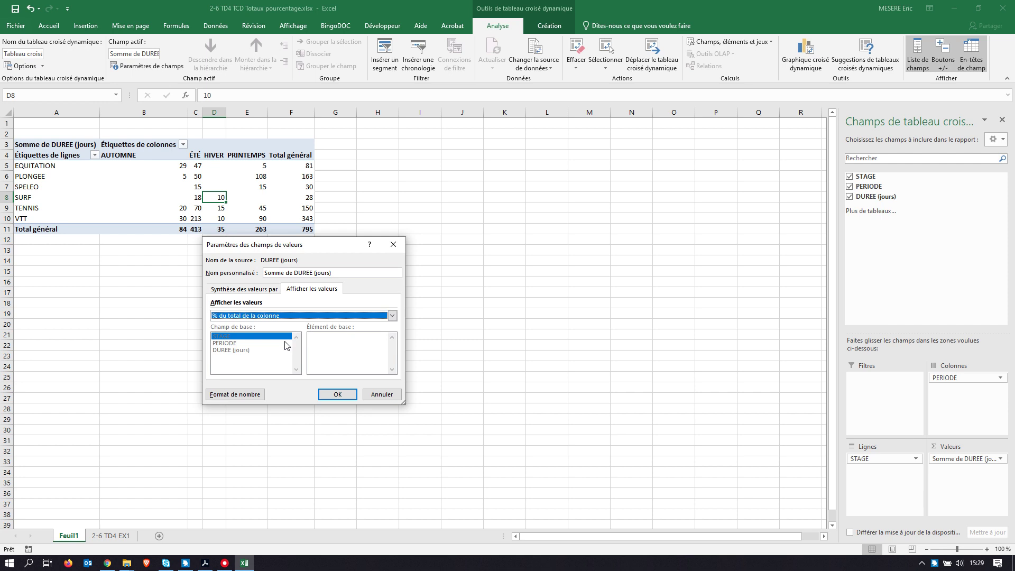
{"action": "left_click", "coordinate": [337, 394]}
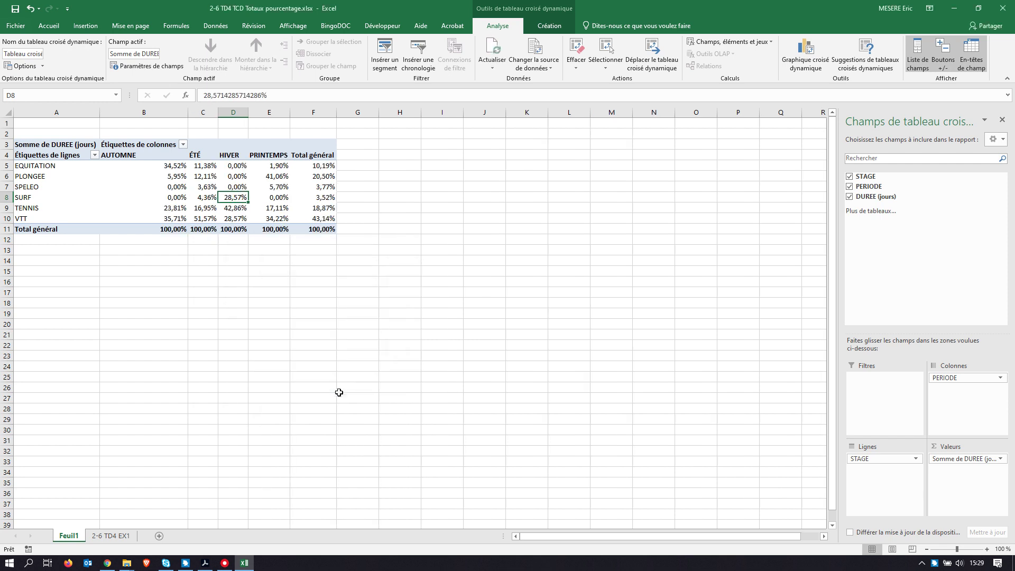
Set the number format of the pivot table values to Pourcentage with 0 decimals.
{"action": "right_click", "coordinate": [177, 167]}
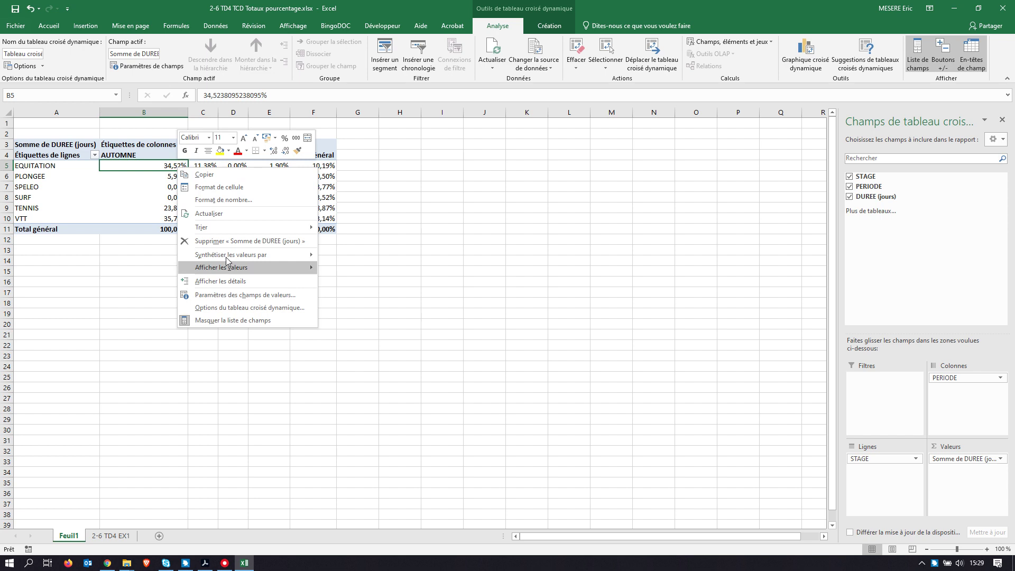
{"action": "left_click", "coordinate": [222, 199]}
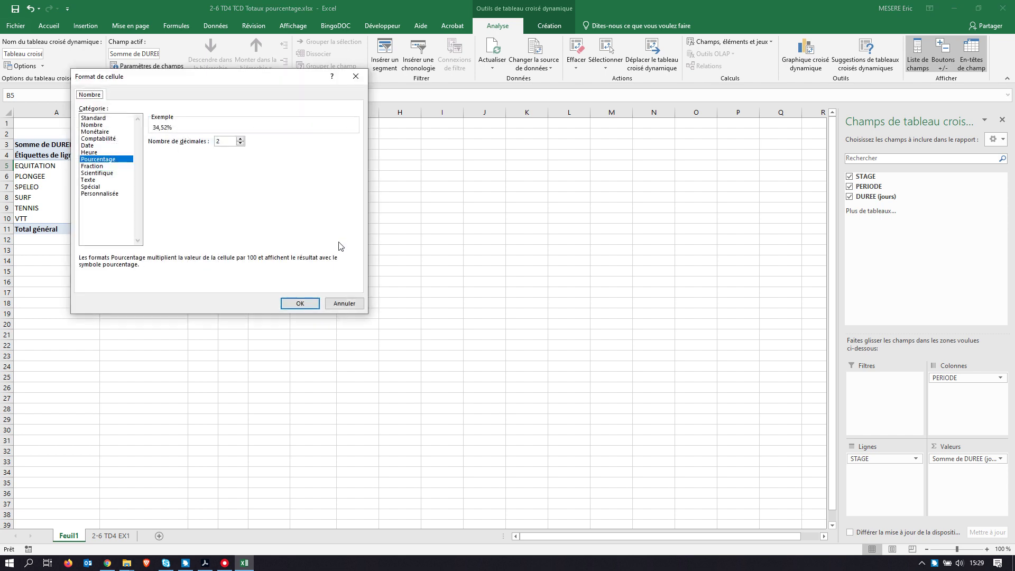
{"action": "left_click", "coordinate": [241, 144]}
{"action": "left_click", "coordinate": [240, 144]}
{"action": "left_click", "coordinate": [288, 305]}
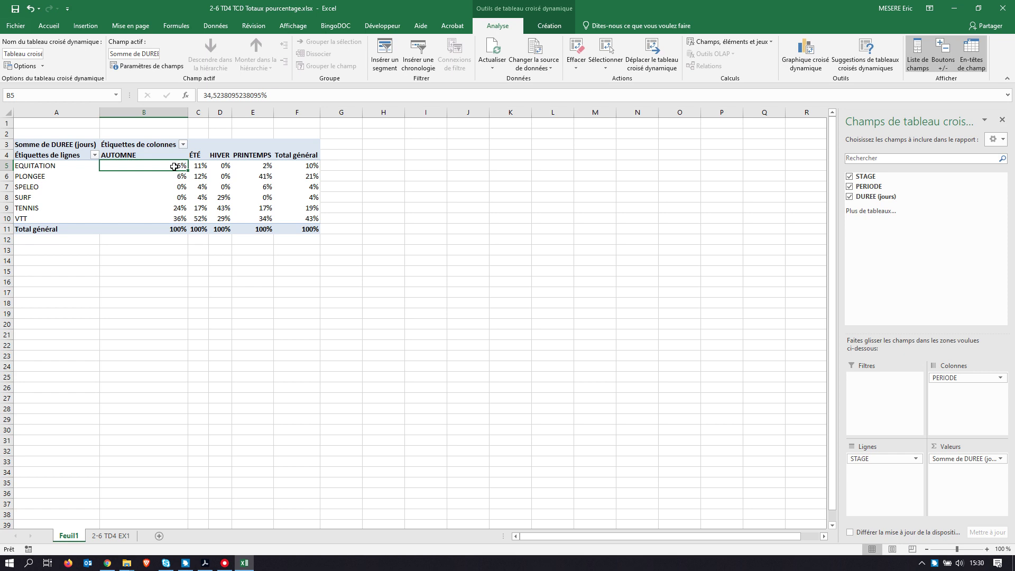
Examine the share of each sport in the AUTOMNE and HIVER columns of the pivot table.
{"action": "mouse_move", "coordinate": [175, 166]}
{"action": "mouse_move", "coordinate": [169, 194]}
{"action": "mouse_move", "coordinate": [178, 217]}
{"action": "mouse_move", "coordinate": [226, 186]}
{"action": "mouse_move", "coordinate": [227, 208]}
{"action": "left_click", "coordinate": [224, 197]}
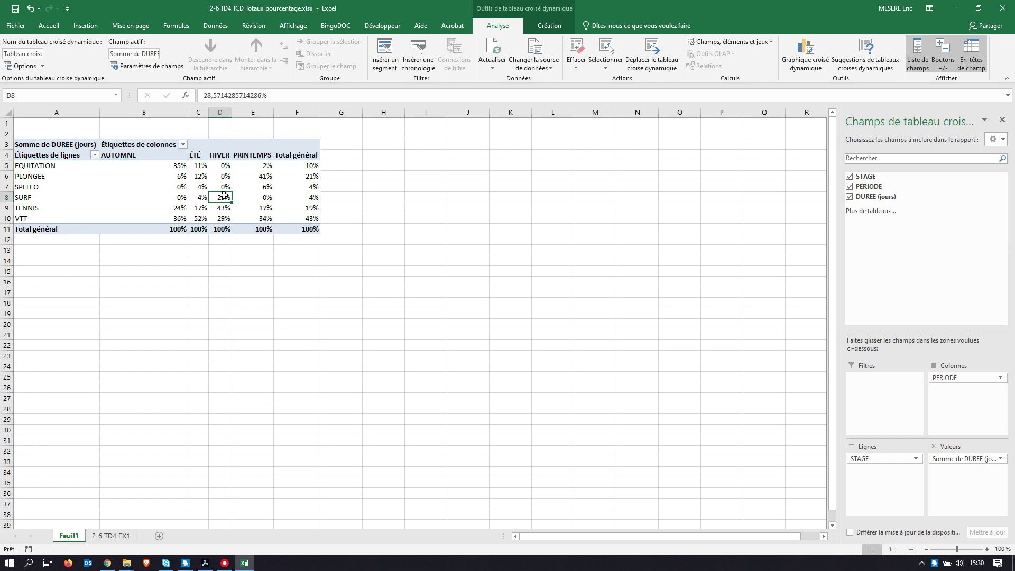
Change the value field settings so the DUREE (jours) sums are shown as % du total de la ligne.
{"action": "right_click", "coordinate": [226, 198]}
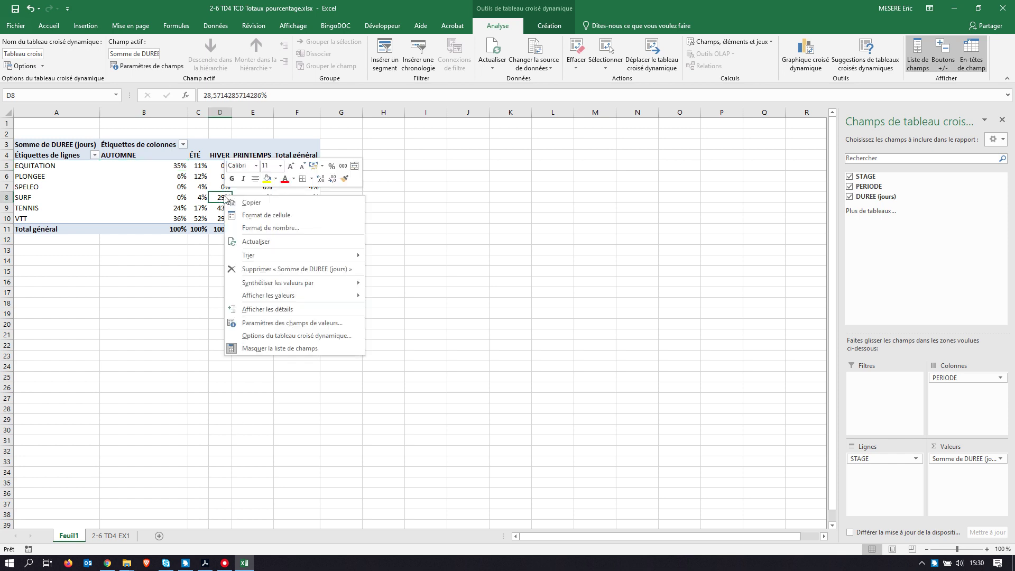
{"action": "left_click", "coordinate": [268, 323]}
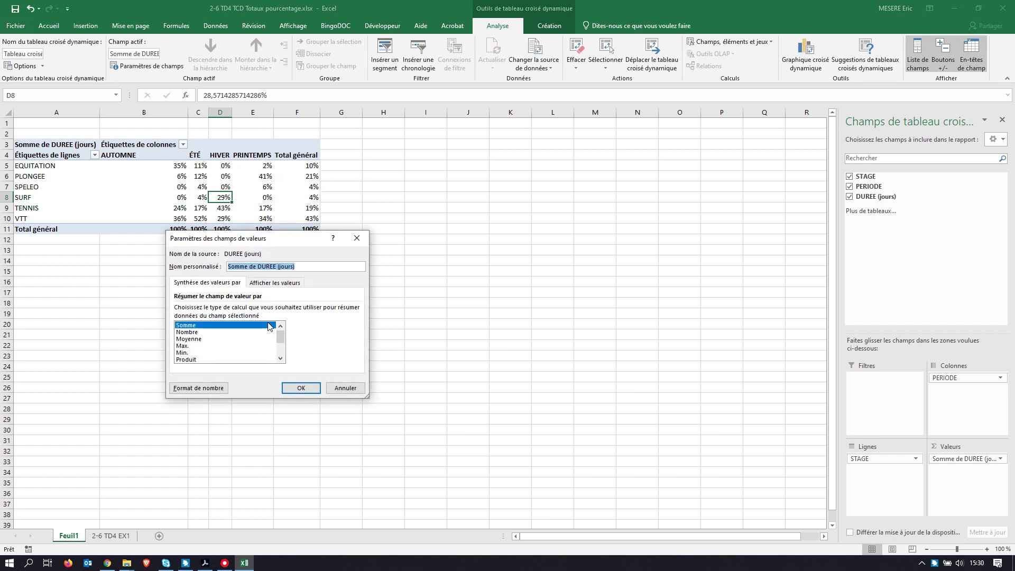
{"action": "left_click", "coordinate": [263, 284]}
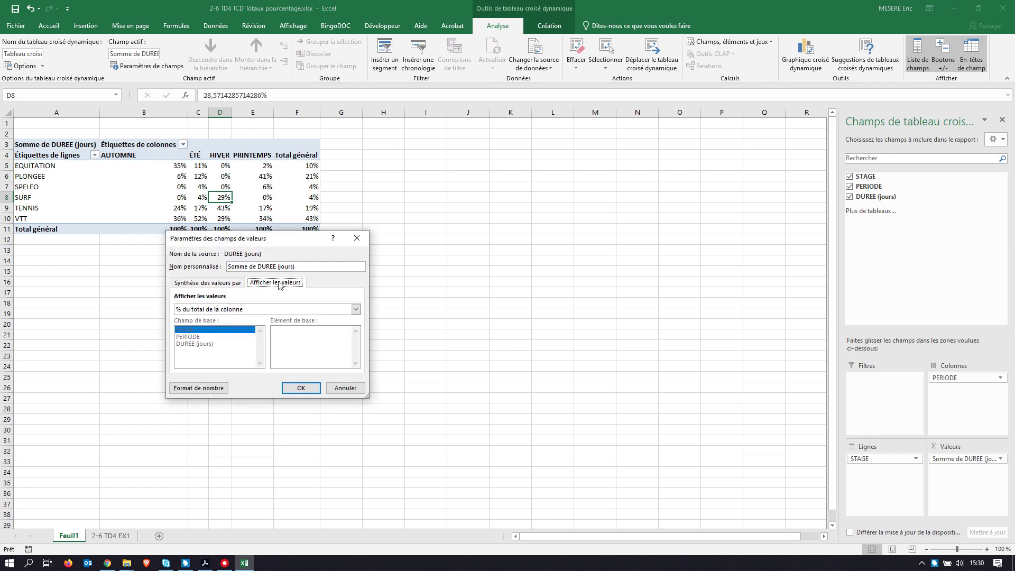
{"action": "left_click", "coordinate": [355, 309]}
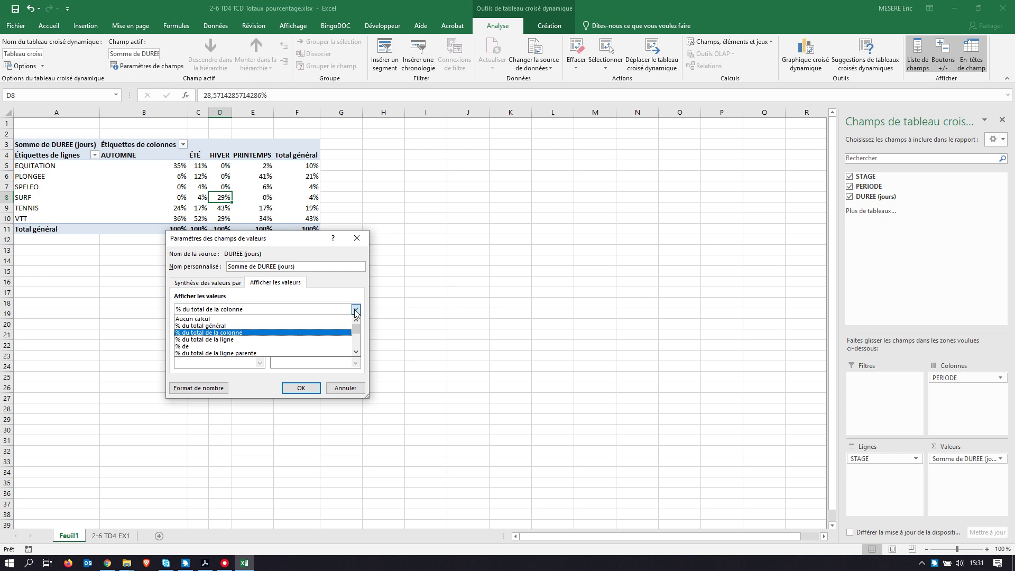
{"action": "left_click", "coordinate": [236, 340]}
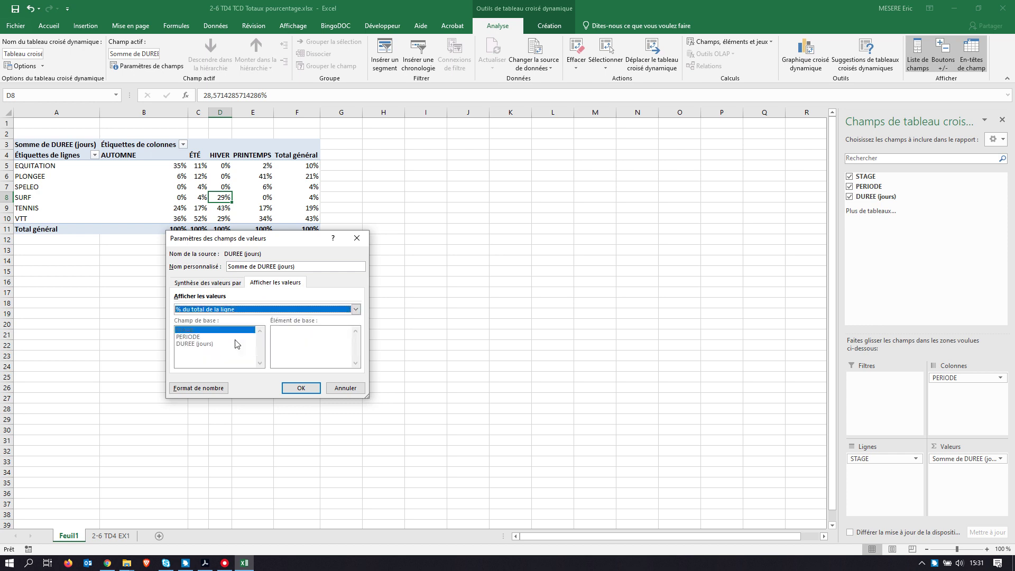
{"action": "left_click", "coordinate": [308, 386]}
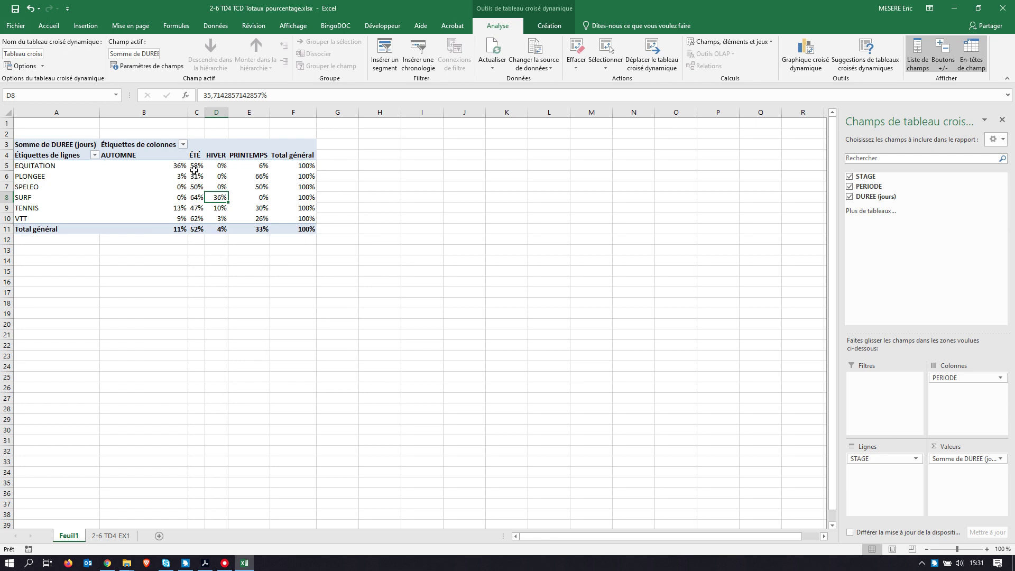
Examine how the EQUITATION and TENNIS rows are distributed across the periods and their row totals.
{"action": "left_click", "coordinate": [175, 165]}
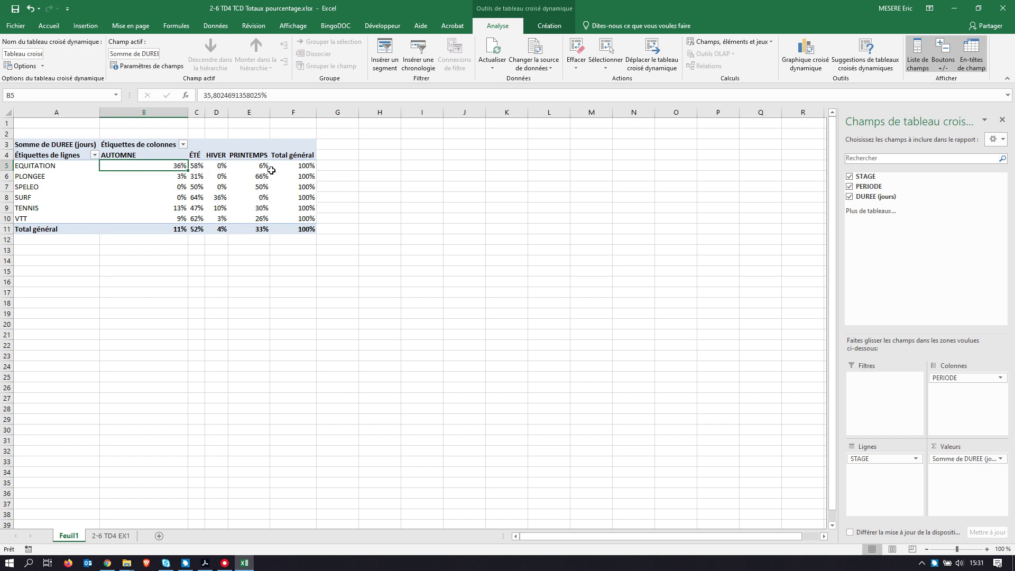
{"action": "mouse_move", "coordinate": [268, 168]}
{"action": "mouse_move", "coordinate": [192, 163]}
{"action": "mouse_move", "coordinate": [293, 209]}
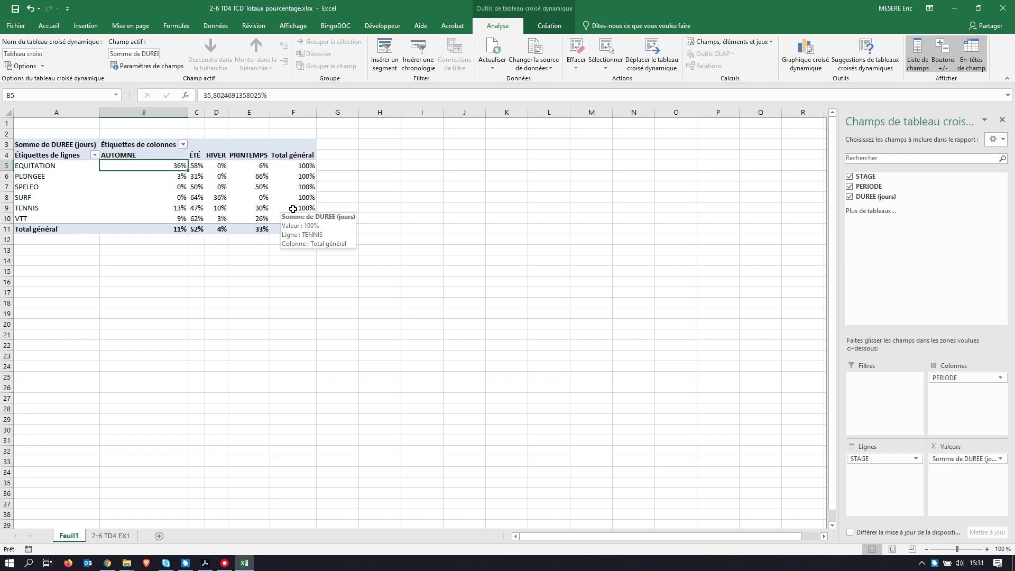
{"action": "mouse_move", "coordinate": [199, 209]}
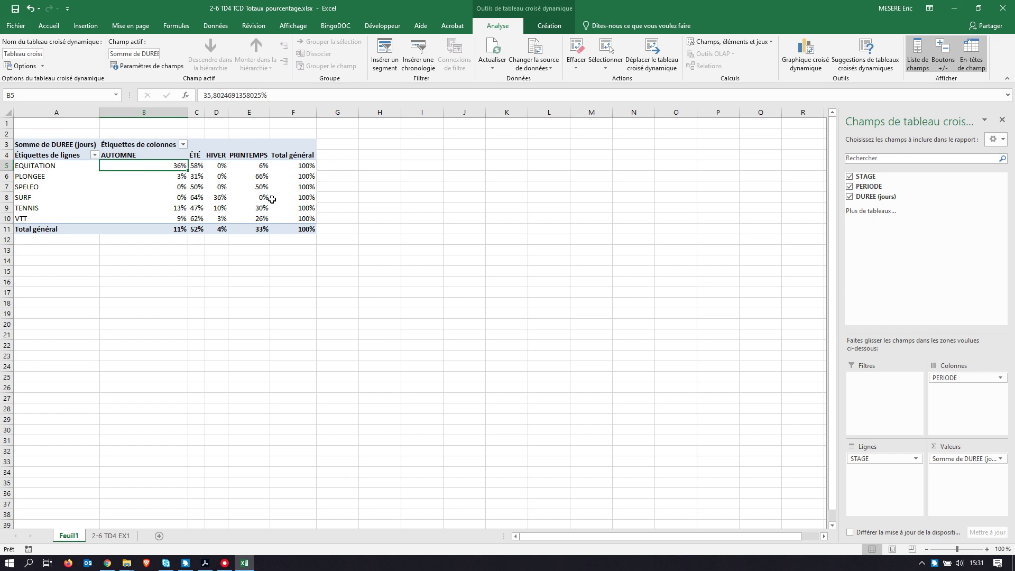
Review the other calculation types available for displaying the DUREE (jours) values, through to index, and leave the settings without applying anything.
{"action": "right_click", "coordinate": [176, 168]}
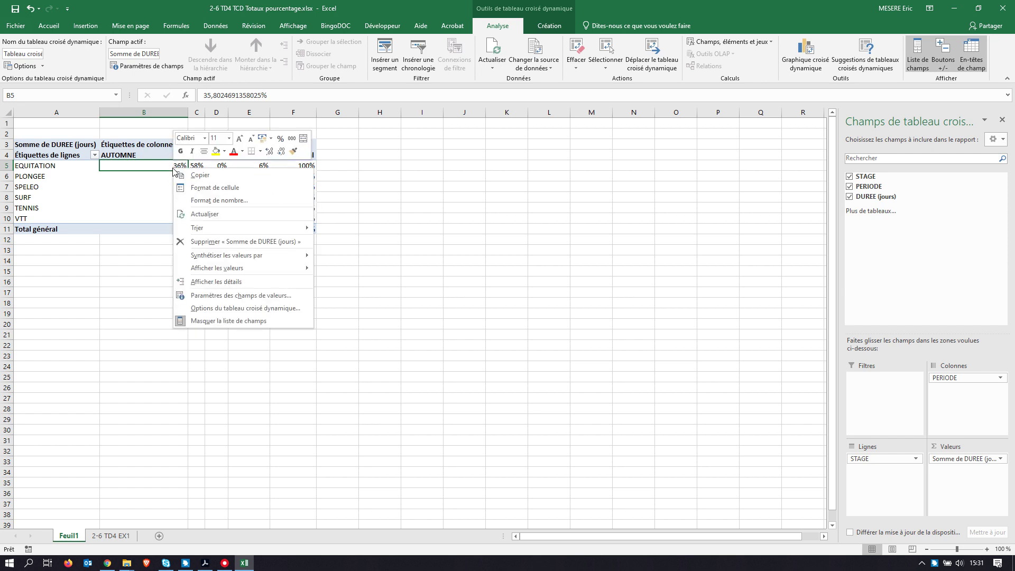
{"action": "left_click", "coordinate": [206, 295]}
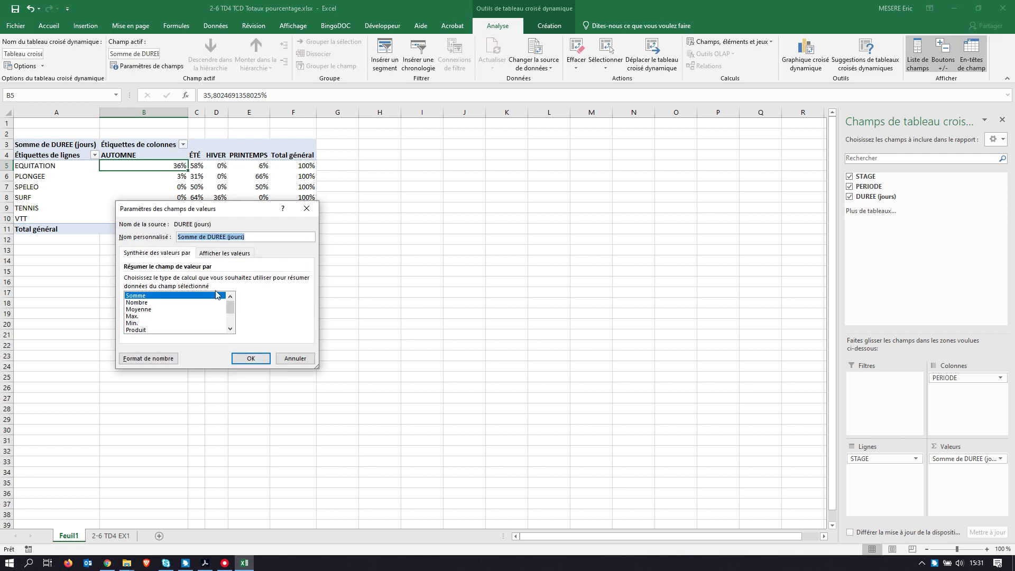
{"action": "left_click", "coordinate": [214, 254]}
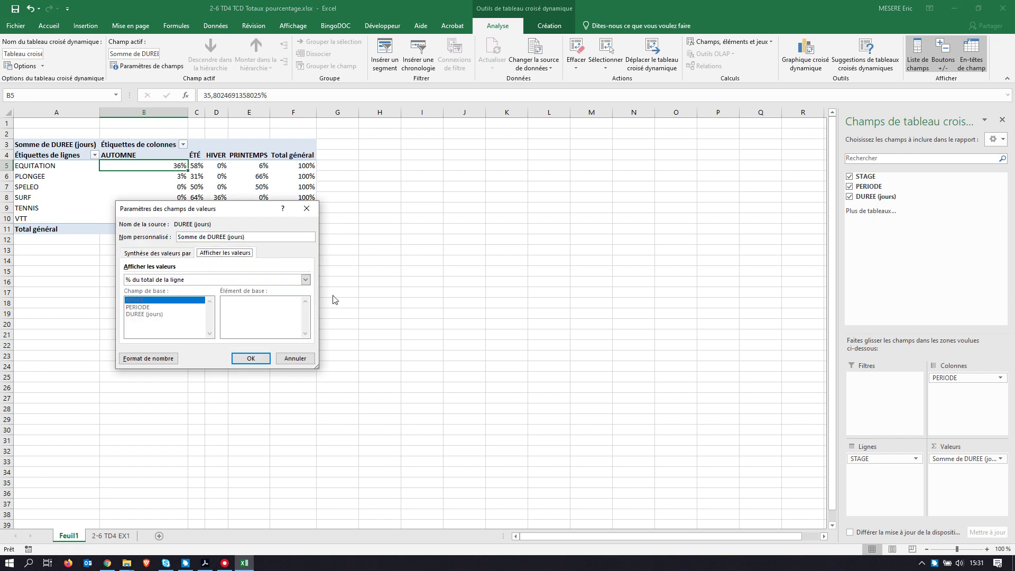
{"action": "left_click", "coordinate": [305, 280]}
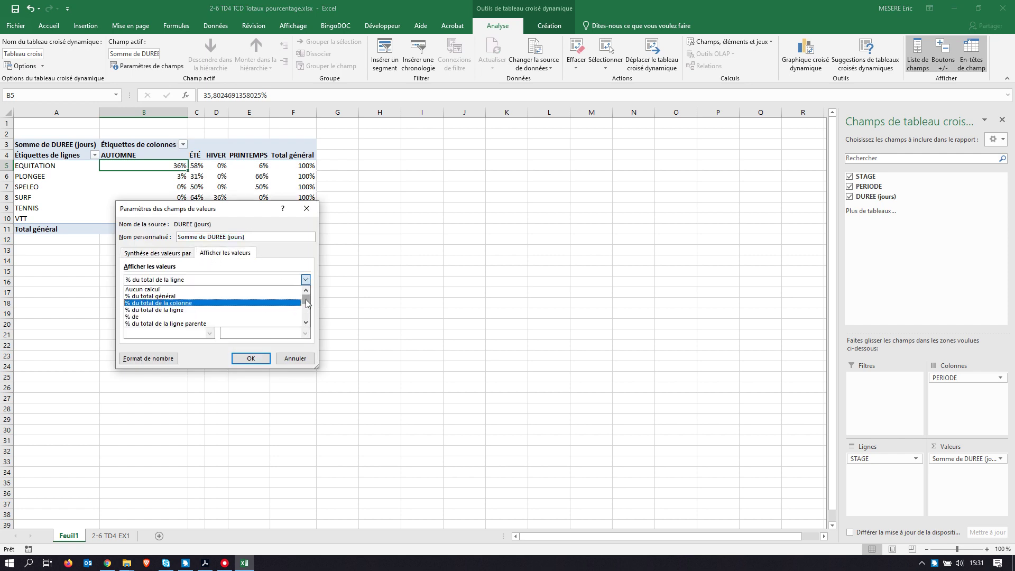
{"action": "left_click_drag", "start_coordinate": [306, 301], "coordinate": [308, 324]}
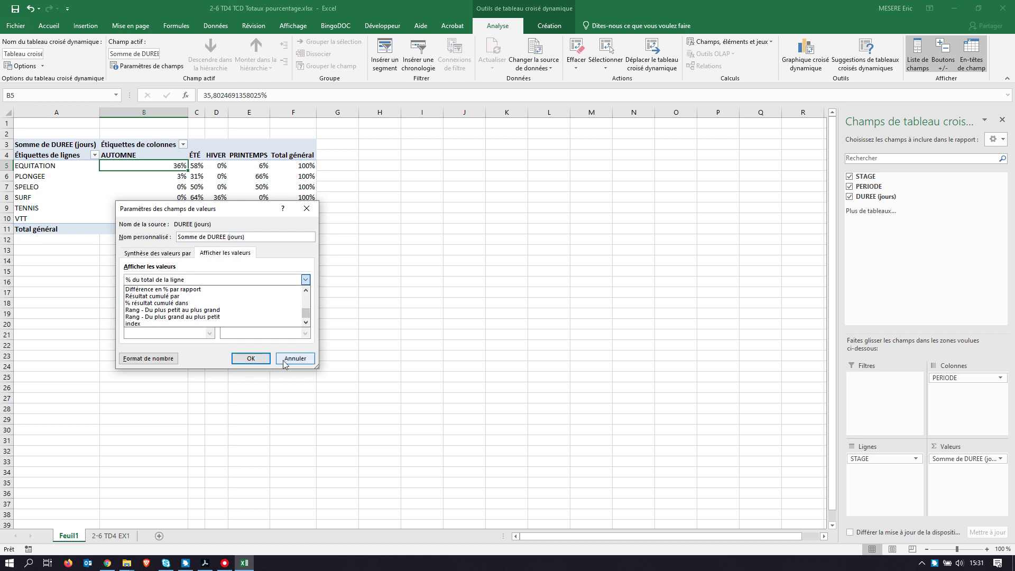
{"action": "left_click", "coordinate": [284, 361]}
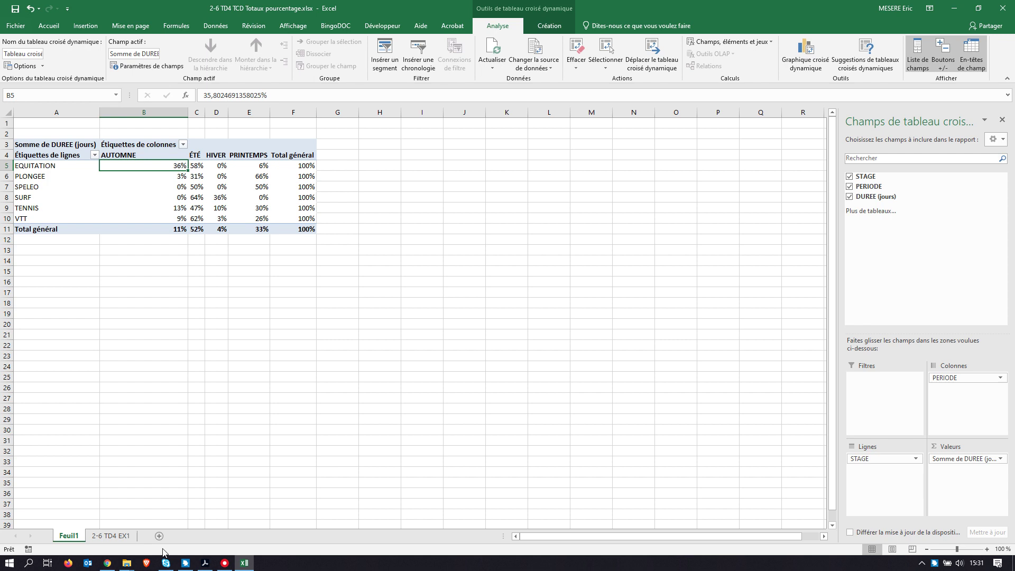
Switch to the PDF in Adobe Acrobat and read the page 18 table describing each value display calculation, from Pas de calcul to Index.
{"action": "key", "text": "alt+Tab"}
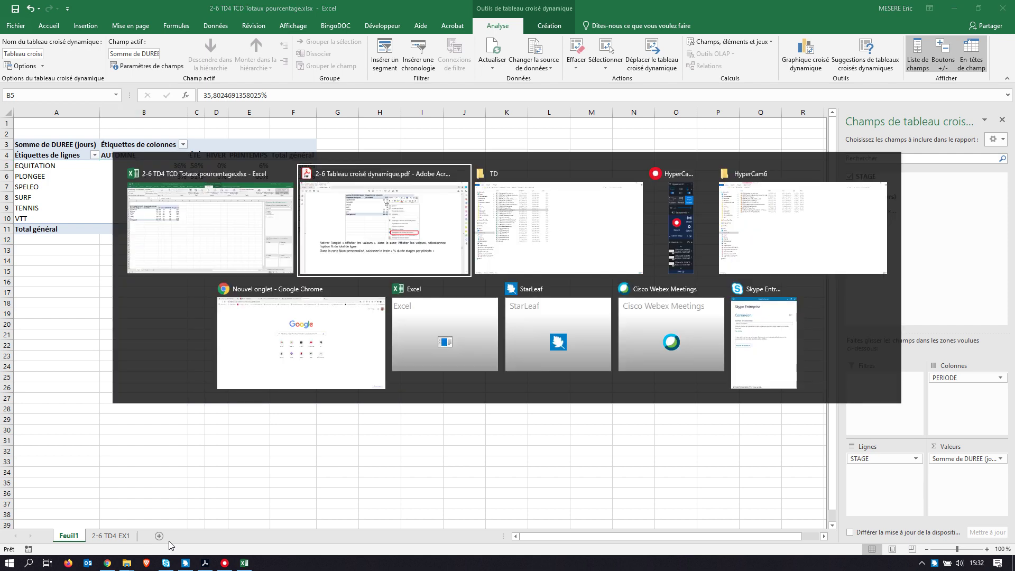
{"action": "scroll", "coordinate": [393, 525], "scroll_direction": "down", "scroll_amount": 8}
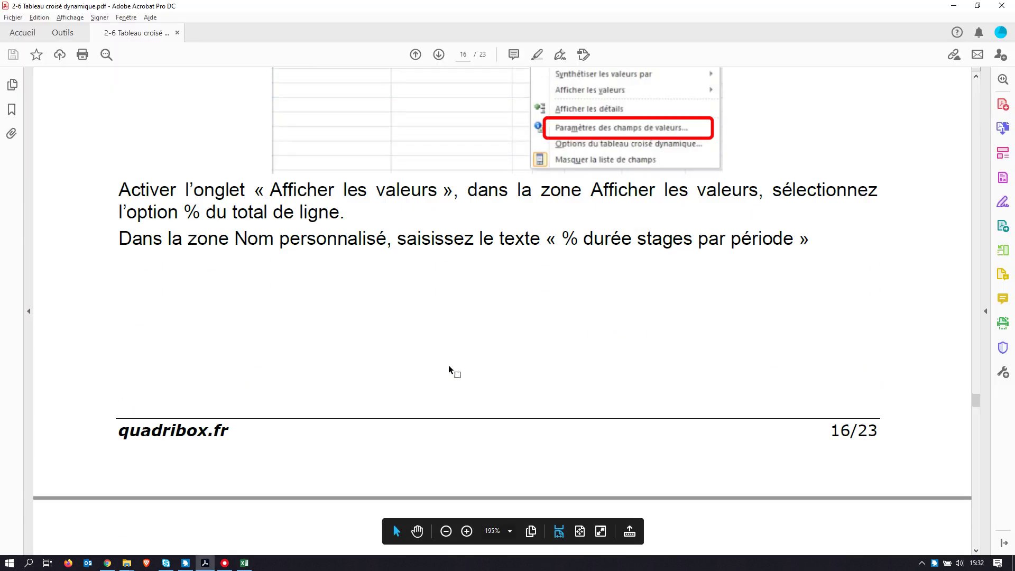
{"action": "scroll", "coordinate": [445, 366], "scroll_direction": "down", "scroll_amount": 12}
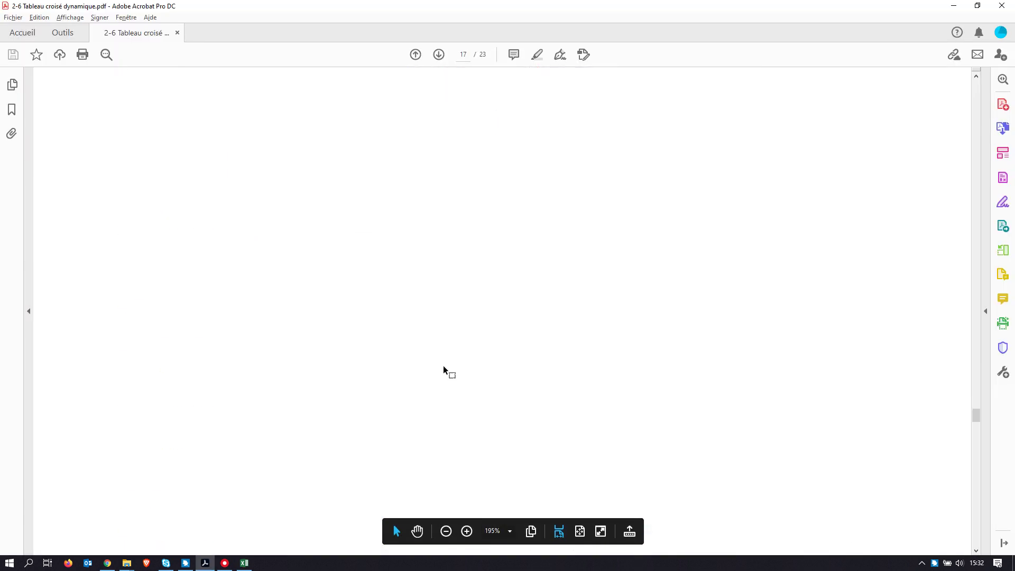
{"action": "scroll", "coordinate": [444, 367], "scroll_direction": "down", "scroll_amount": 12}
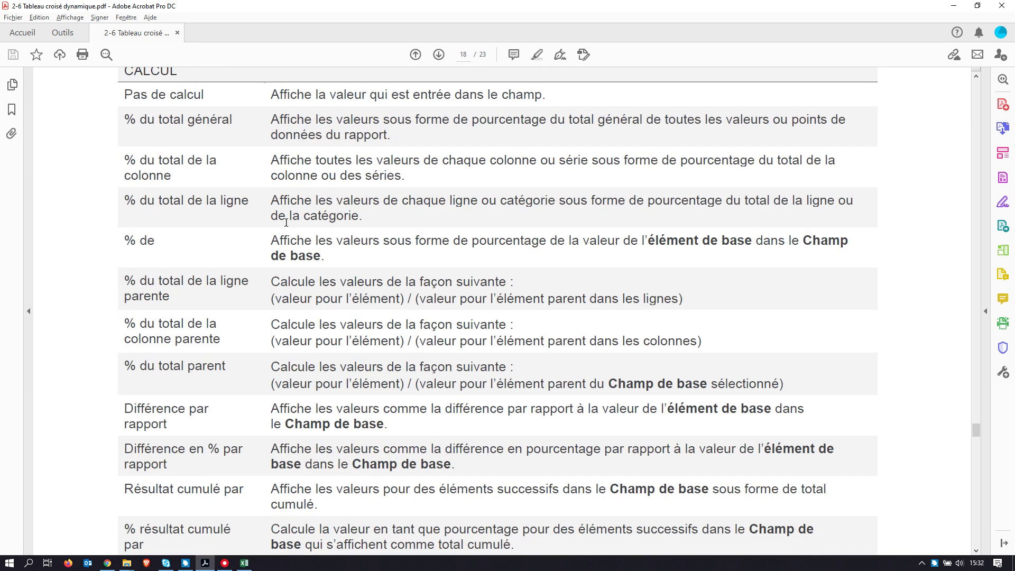
{"action": "scroll", "coordinate": [286, 223], "scroll_direction": "up", "scroll_amount": 3}
{"action": "scroll", "coordinate": [159, 275], "scroll_direction": "down", "scroll_amount": 5}
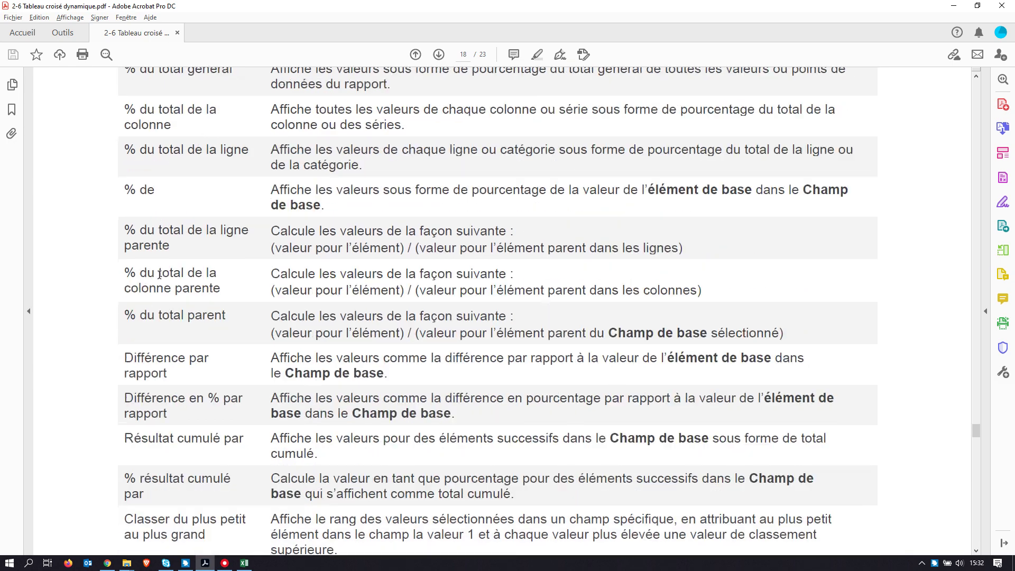
{"action": "scroll", "coordinate": [161, 274], "scroll_direction": "up", "scroll_amount": 6}
{"action": "scroll", "coordinate": [186, 268], "scroll_direction": "down", "scroll_amount": 16}
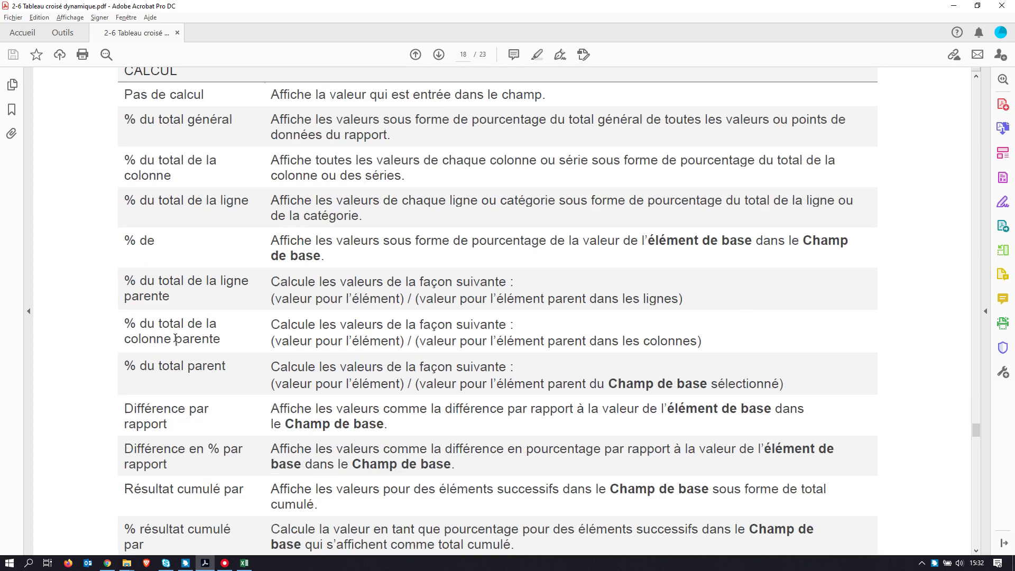
{"action": "scroll", "coordinate": [176, 338], "scroll_direction": "down", "scroll_amount": 1}
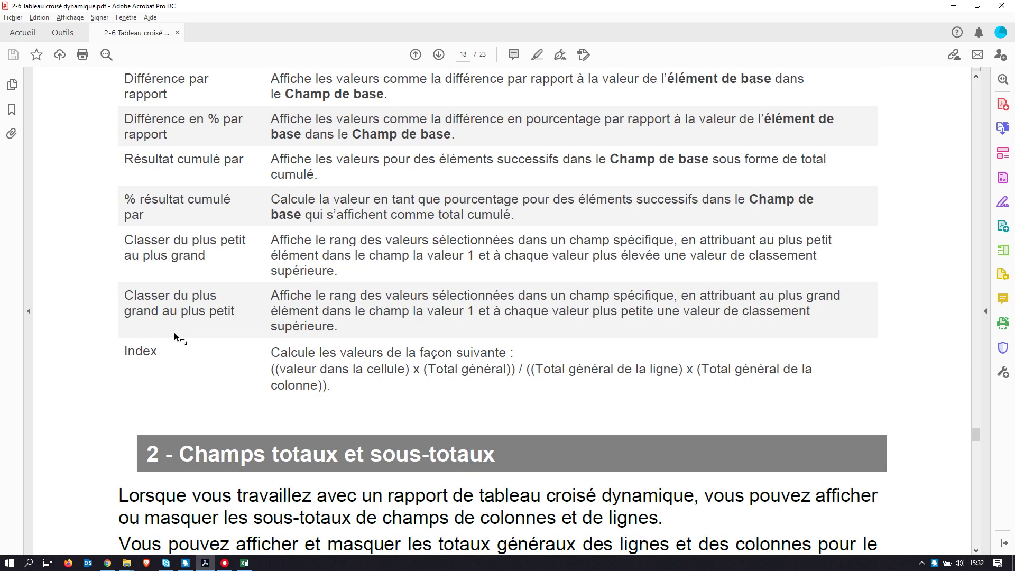
{"action": "scroll", "coordinate": [175, 335], "scroll_direction": "up", "scroll_amount": 2}
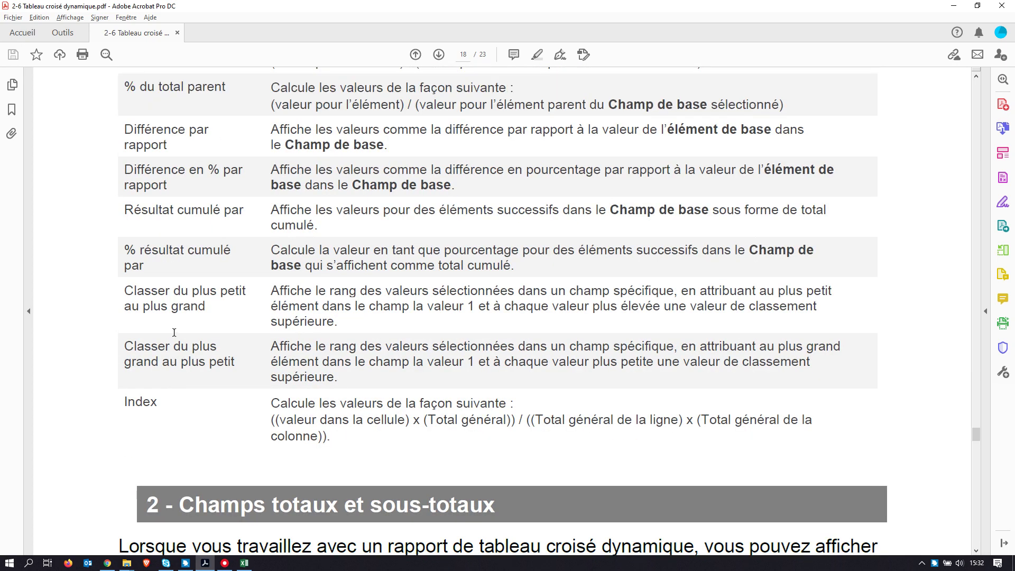